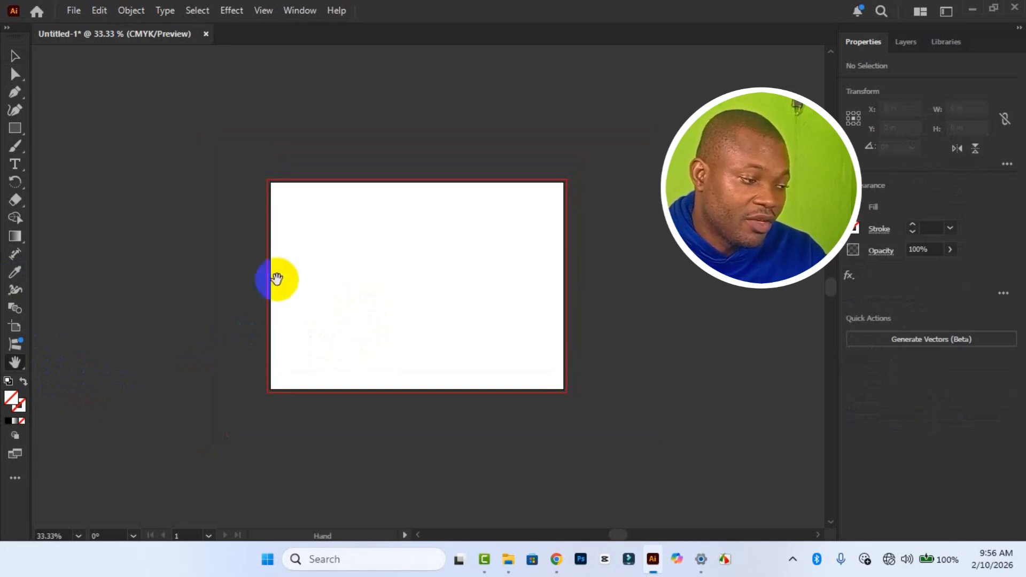
Set up the Pen tool to draw with a black 5 pt stroke and no fill.
click(9, 58)
click(327, 237)
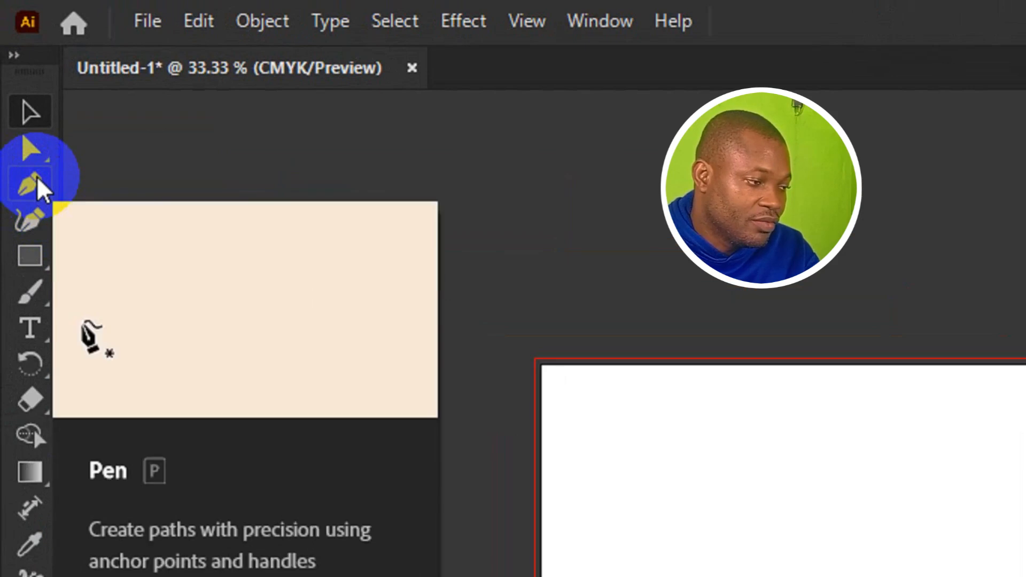
click(31, 178)
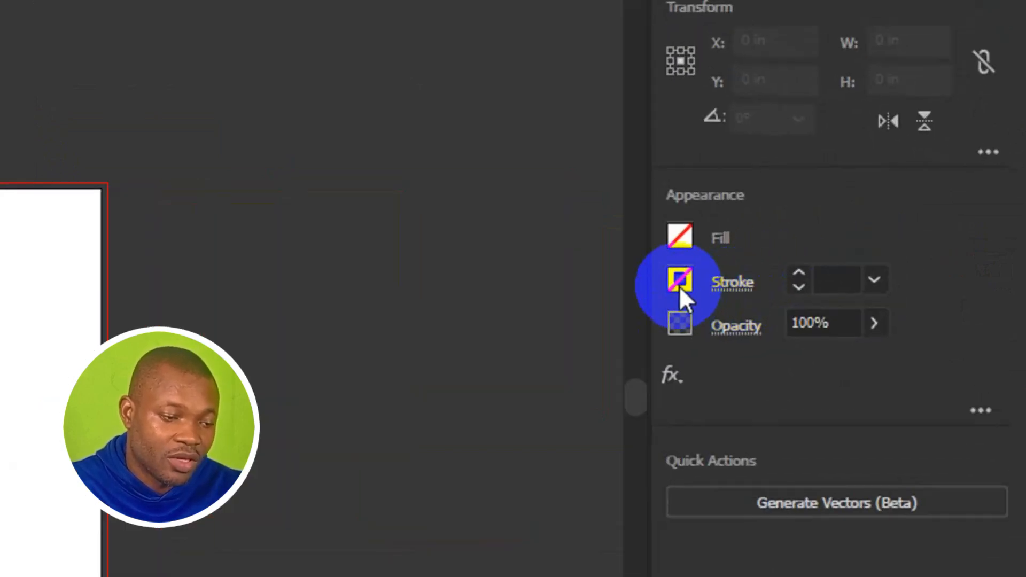
click(678, 287)
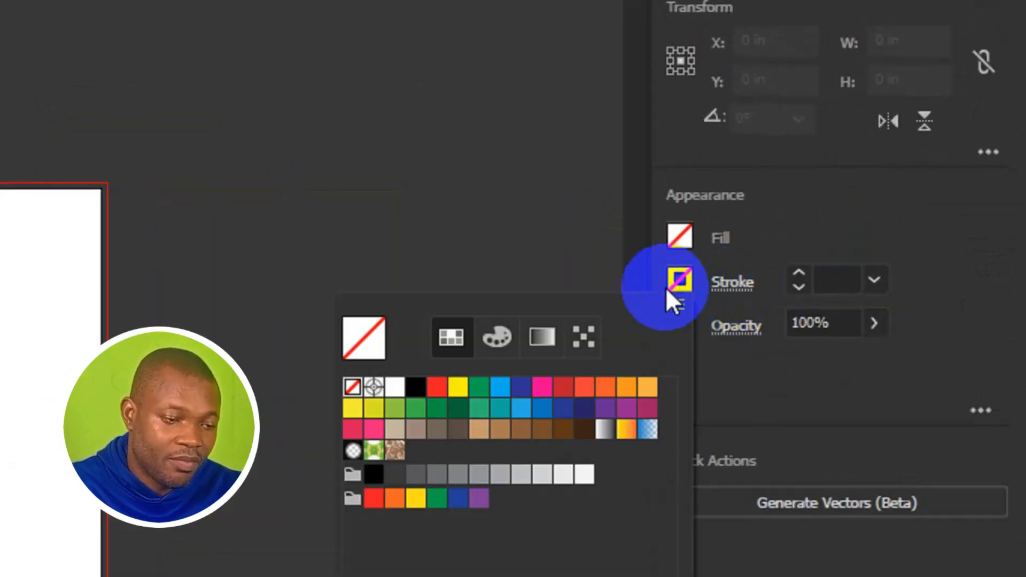
click(417, 388)
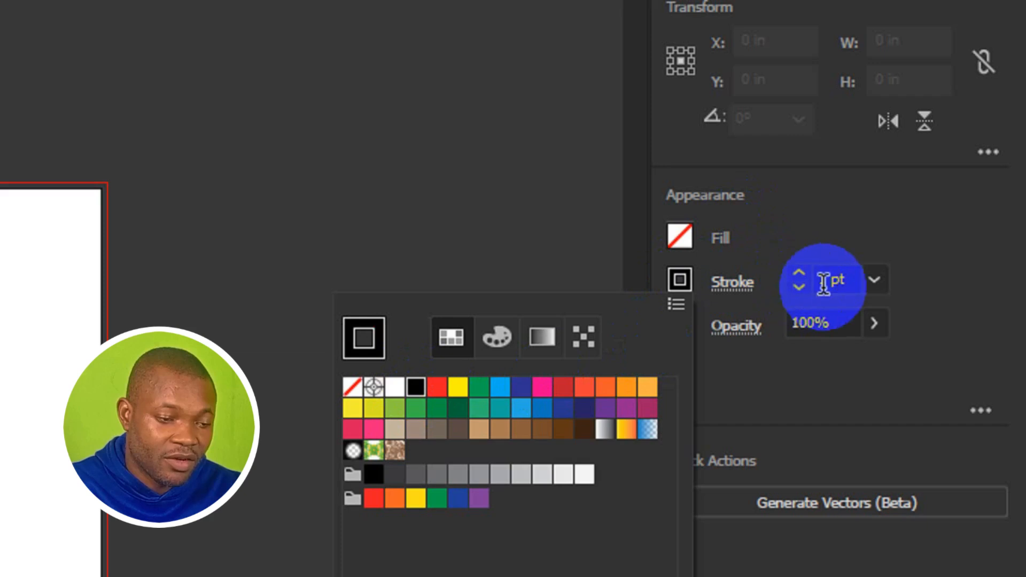
click(880, 284)
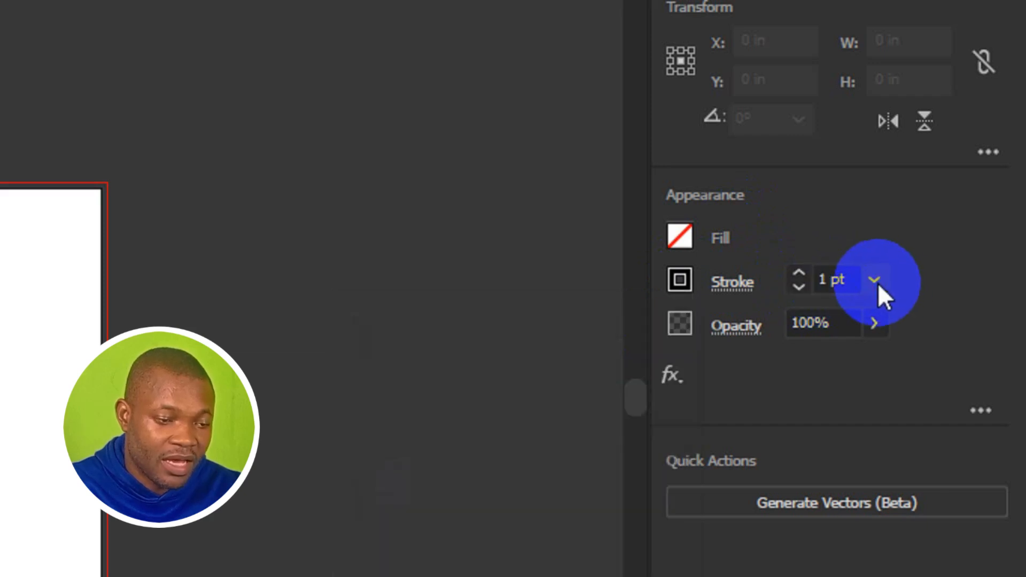
click(877, 283)
scroll(905, 435, down, 1)
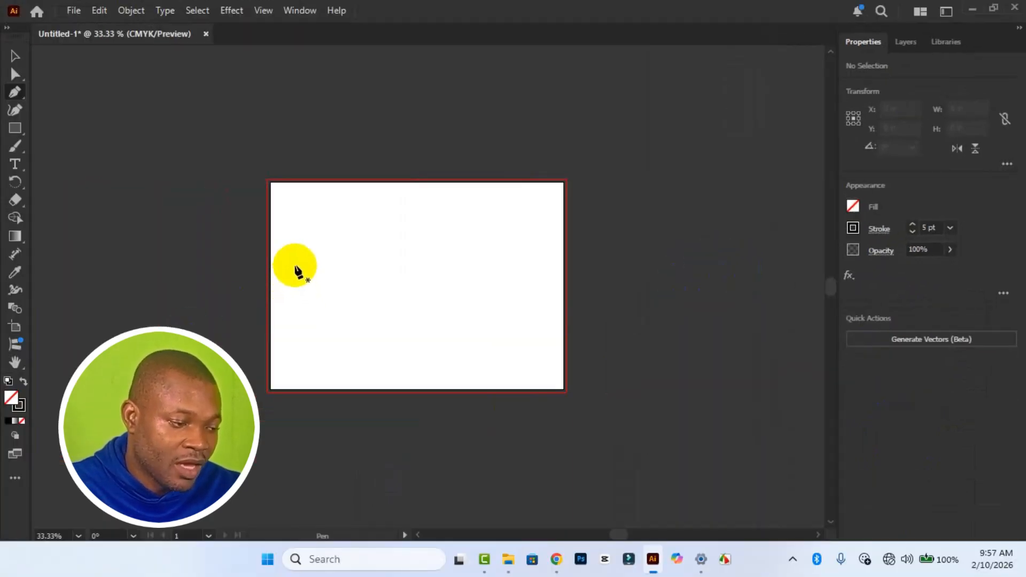
Draw a straight horizontal line about 5.9 in long across the artboard's upper part and end the path.
click(289, 248)
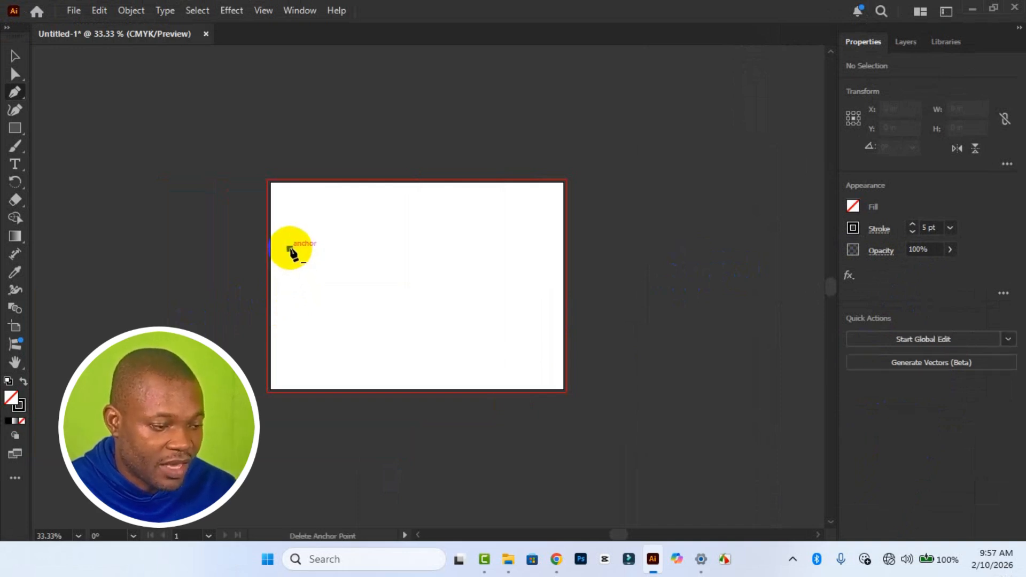
click(439, 248)
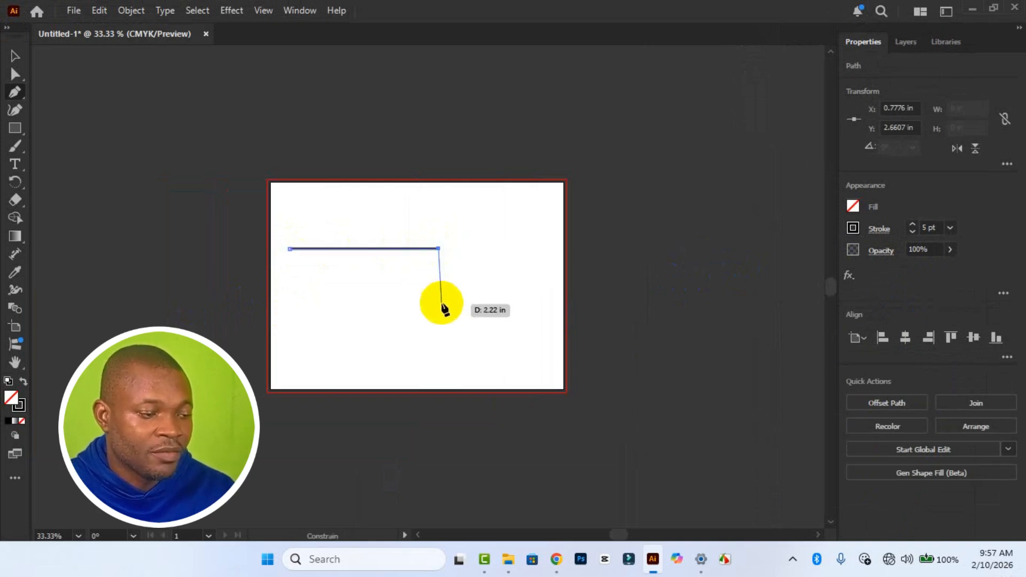
key(ctrl)
ctrl+click(434, 327)
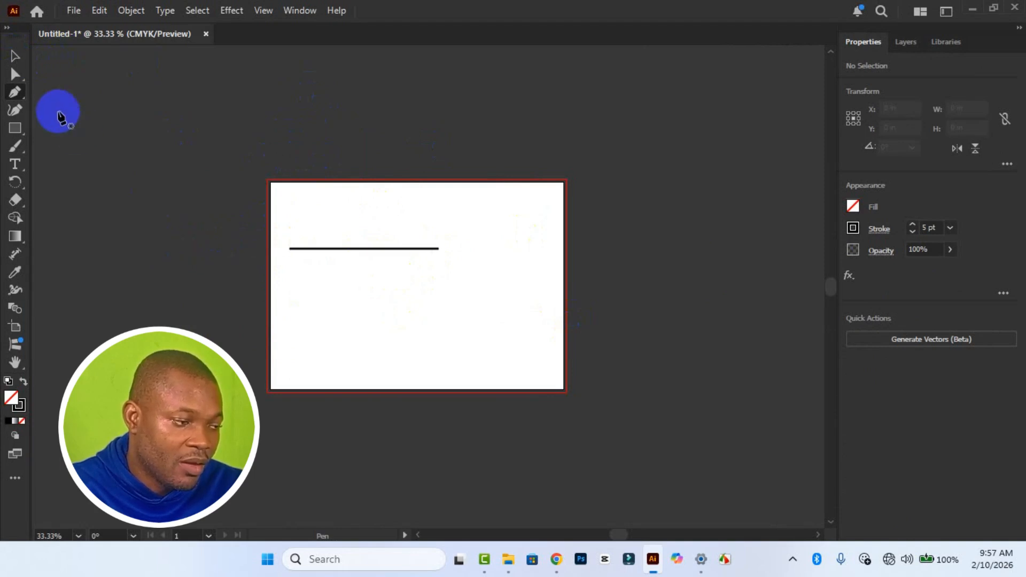
Apply the tapered Width Profile 5 to the horizontal line's stroke and flip the profile along the line.
click(12, 60)
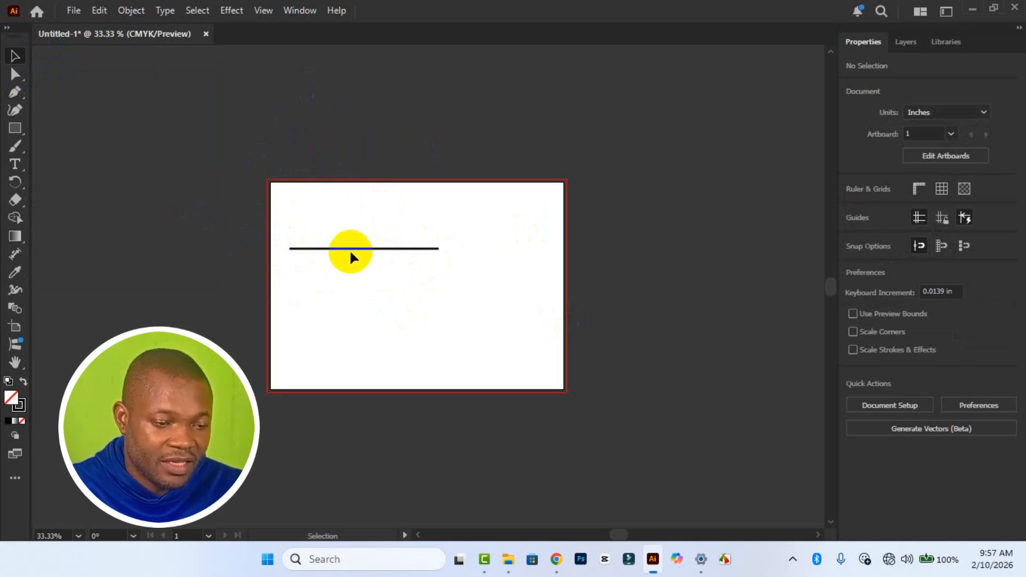
click(350, 253)
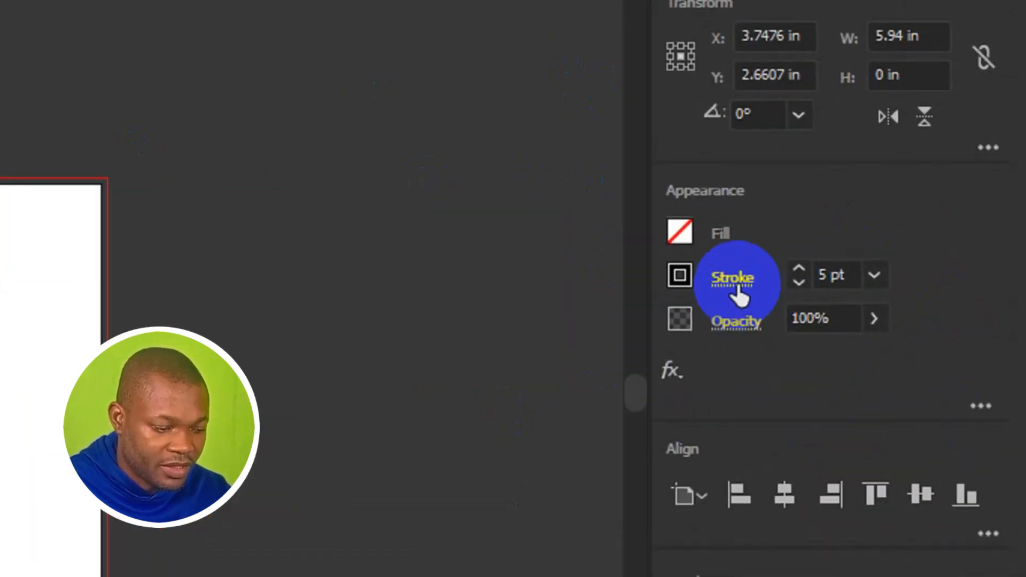
click(737, 285)
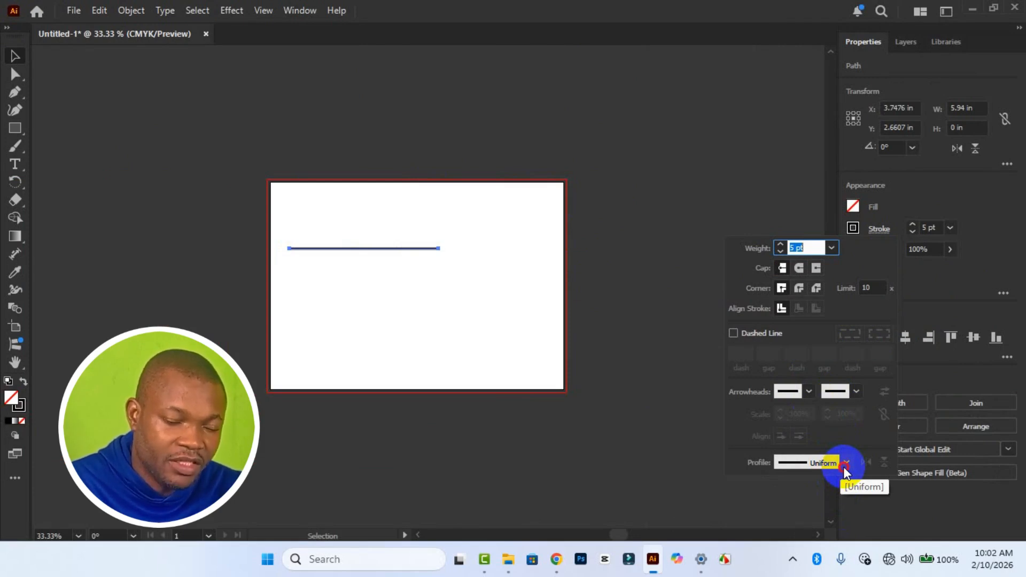
click(845, 463)
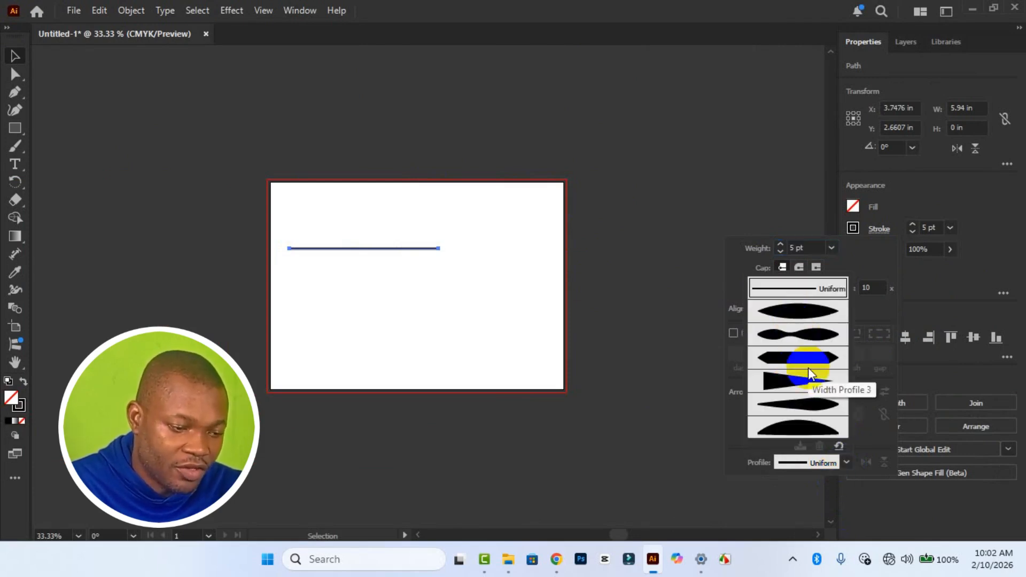
click(808, 408)
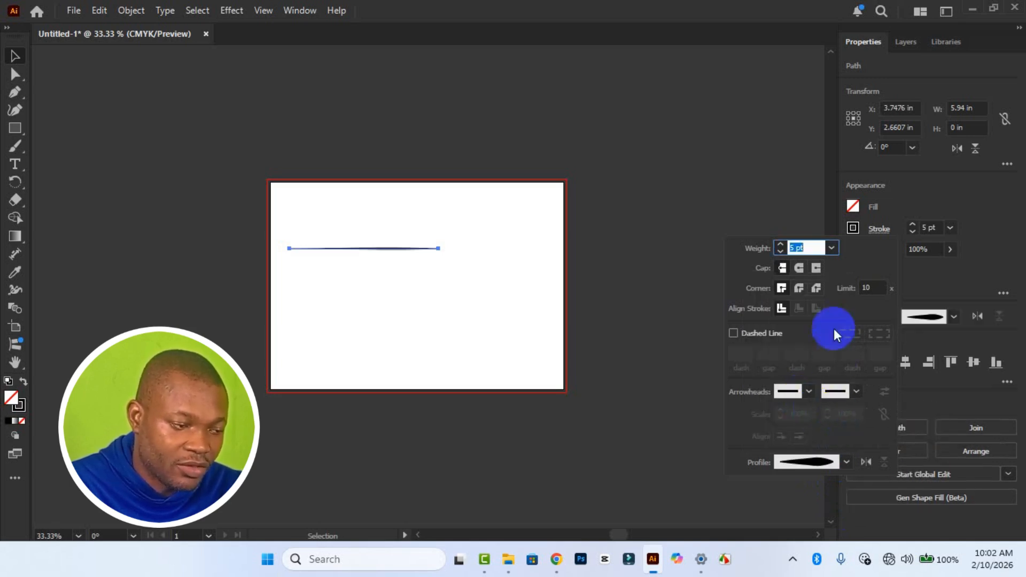
click(867, 461)
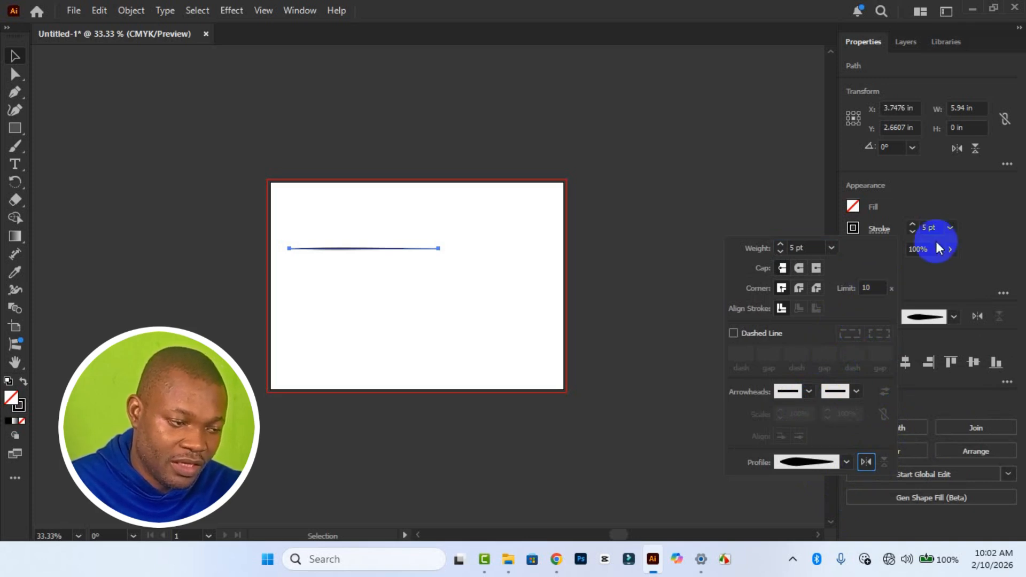
Increase the line's stroke weight to 9 pt and further to 18 pt.
click(950, 230)
click(950, 230)
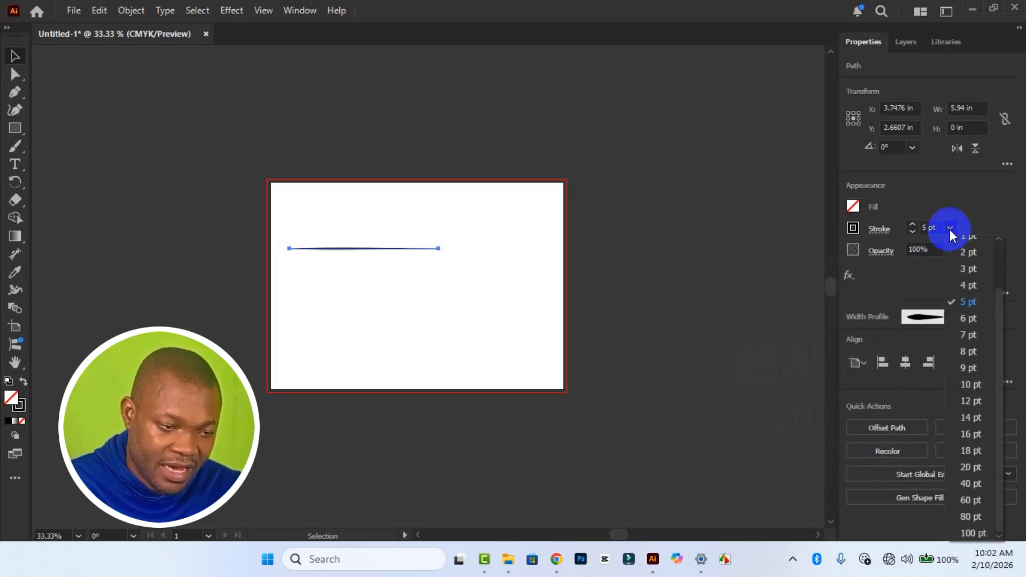
click(971, 371)
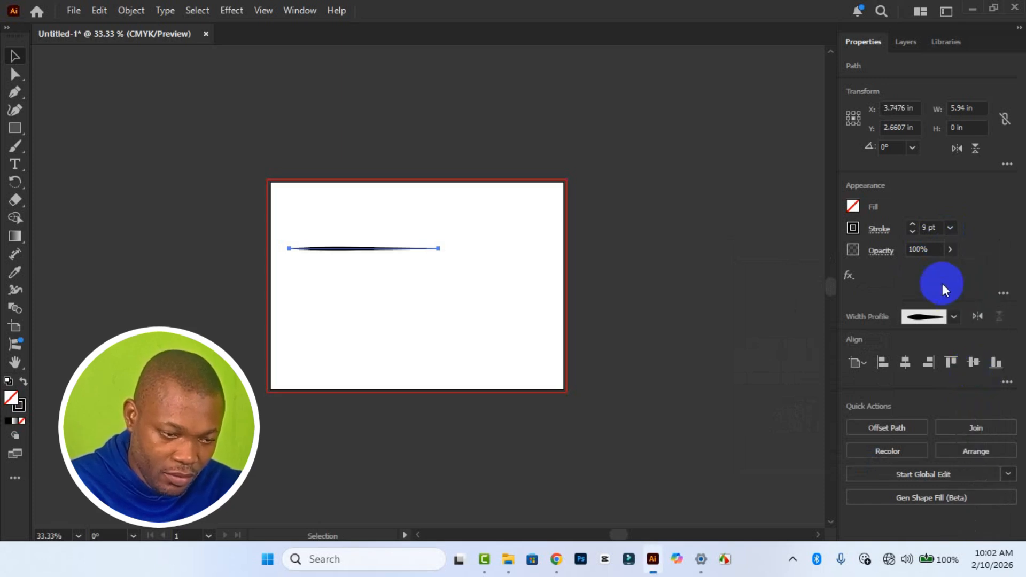
click(951, 230)
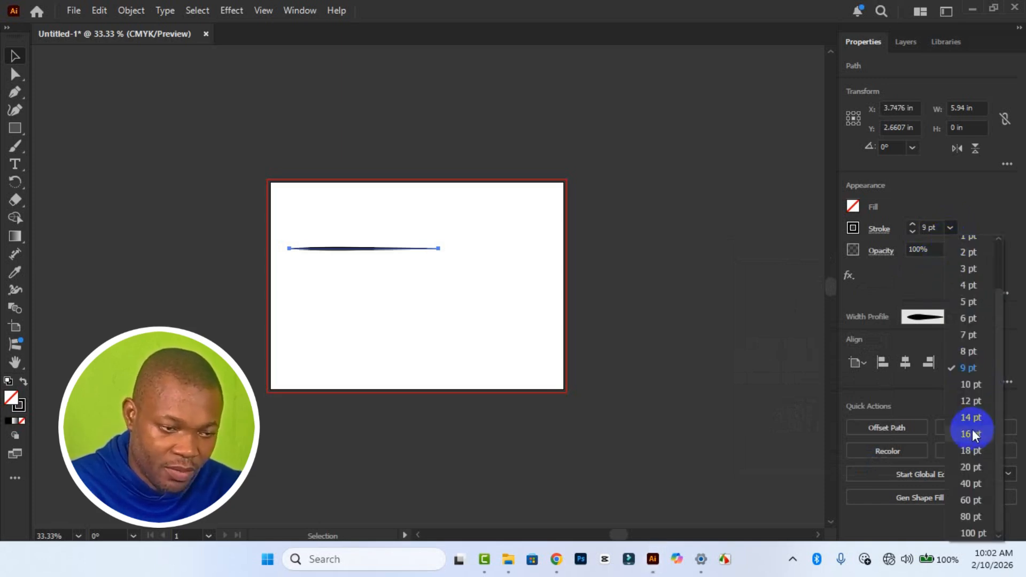
click(972, 450)
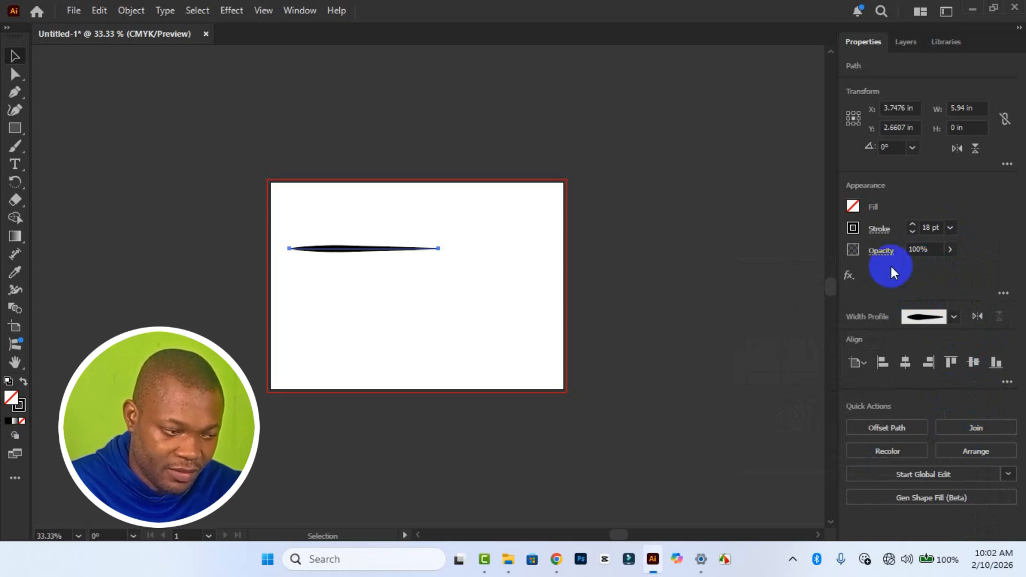
Add the Arrow 39 arrowhead to the start of the line.
click(879, 230)
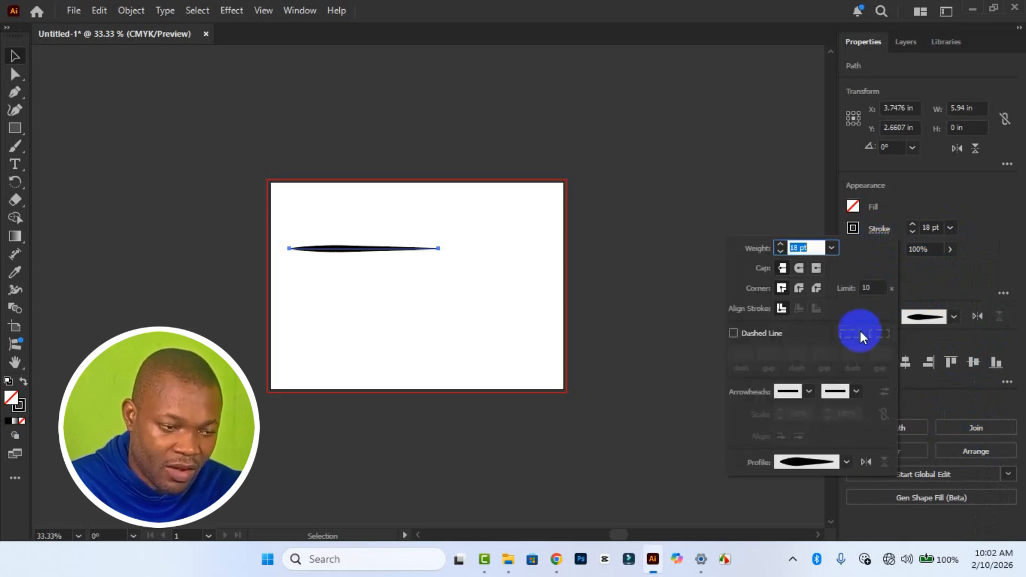
click(806, 392)
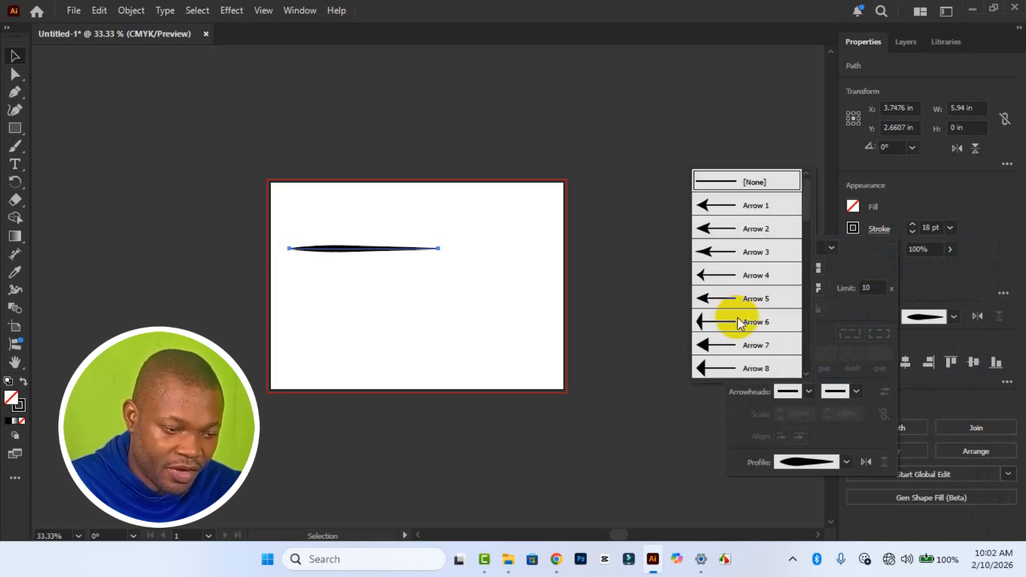
scroll(736, 298, down, 8)
scroll(743, 313, down, 3)
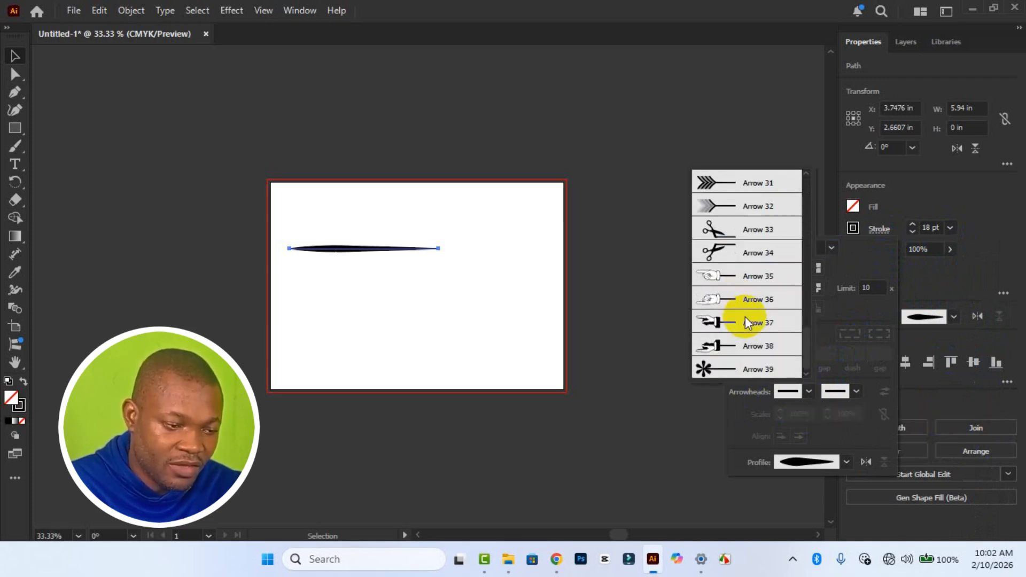
click(730, 369)
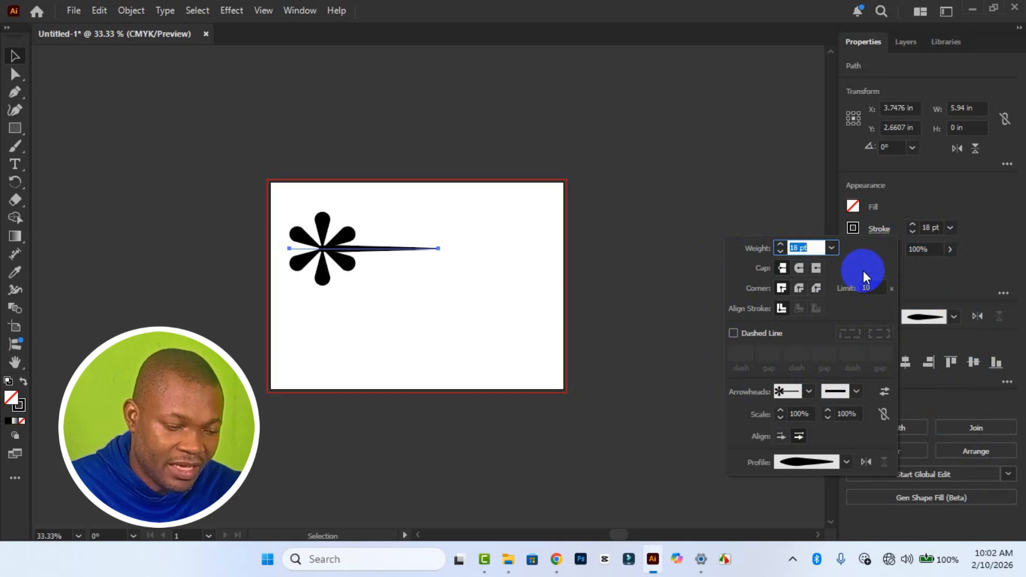
Set the line's stroke weight to 10 pt and its width profile to Uniform, leaving the line deselected.
click(950, 230)
click(950, 229)
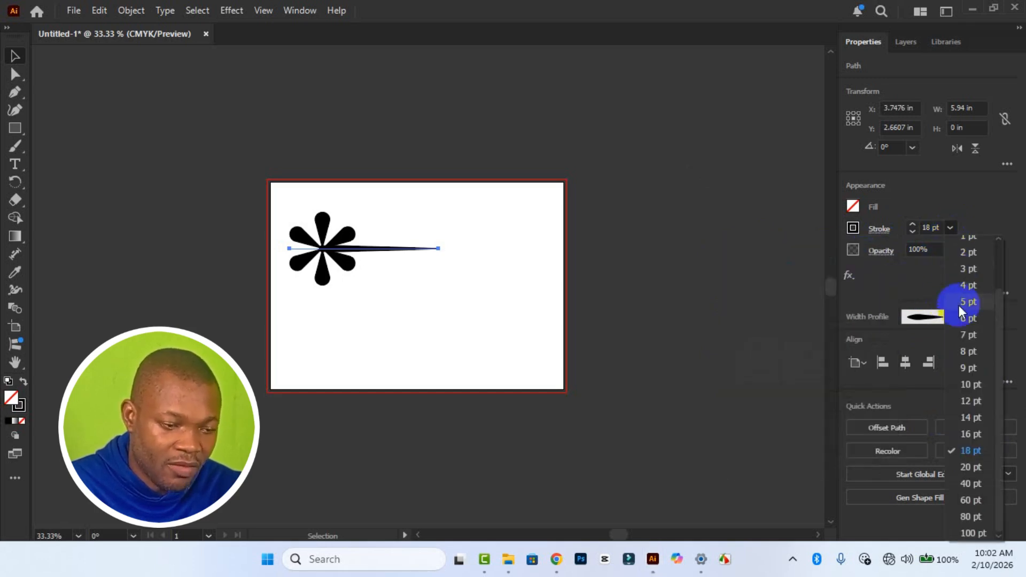
click(971, 385)
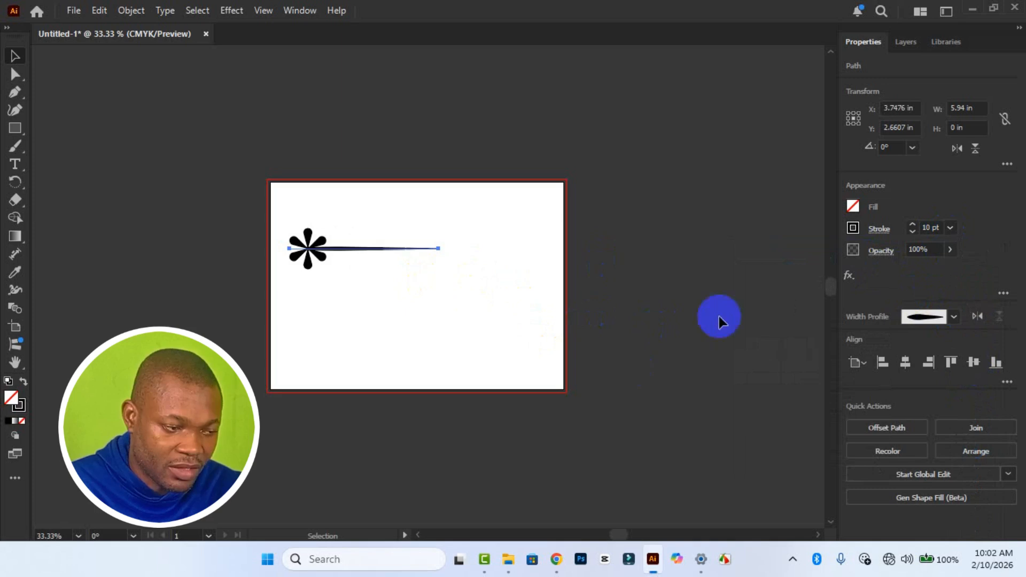
click(942, 318)
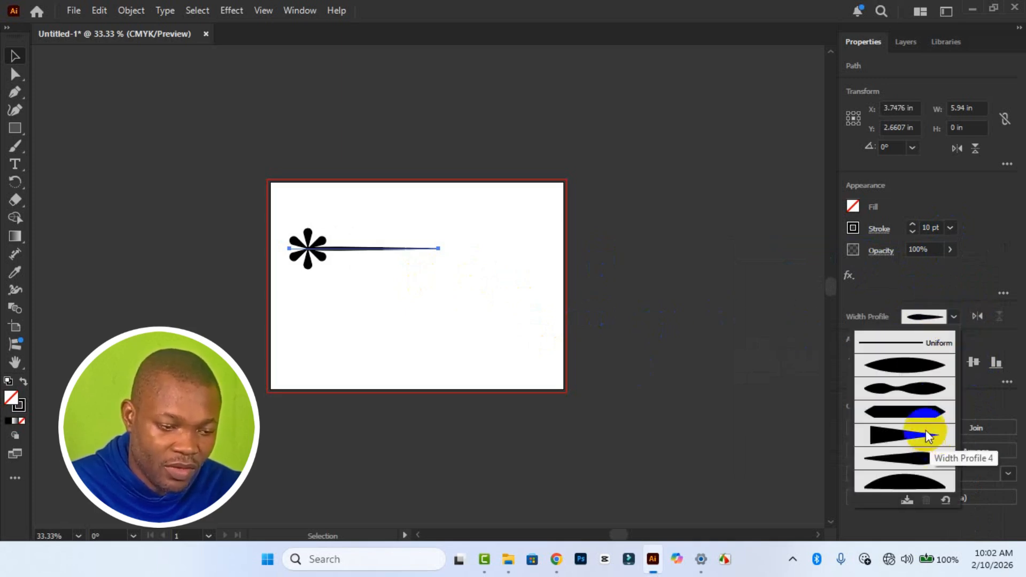
click(903, 344)
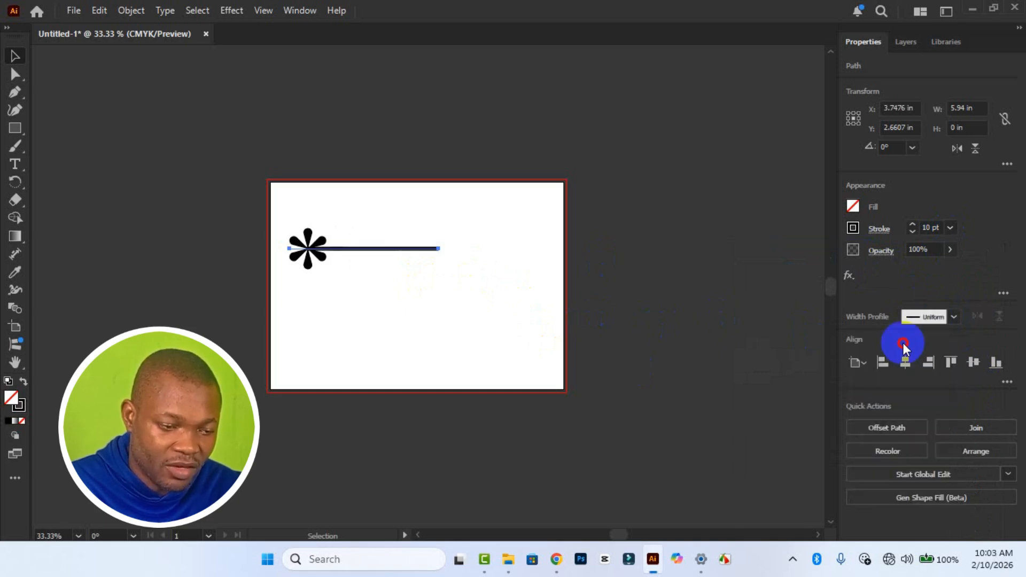
click(551, 295)
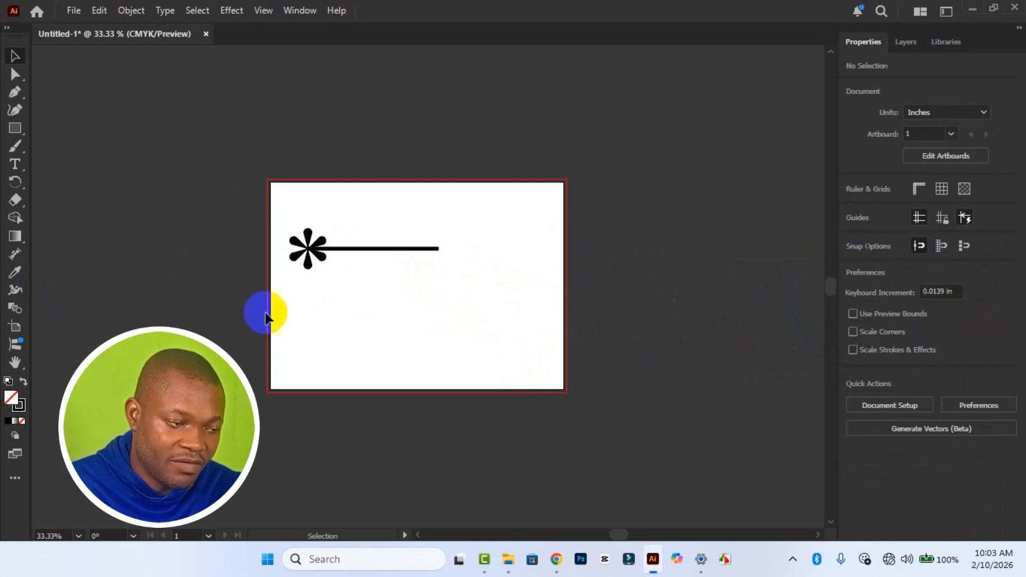
Draw an open curved path with a loop below the horizontal line using the Pen tool, undoing the misplaced third anchor, and end the path.
click(14, 96)
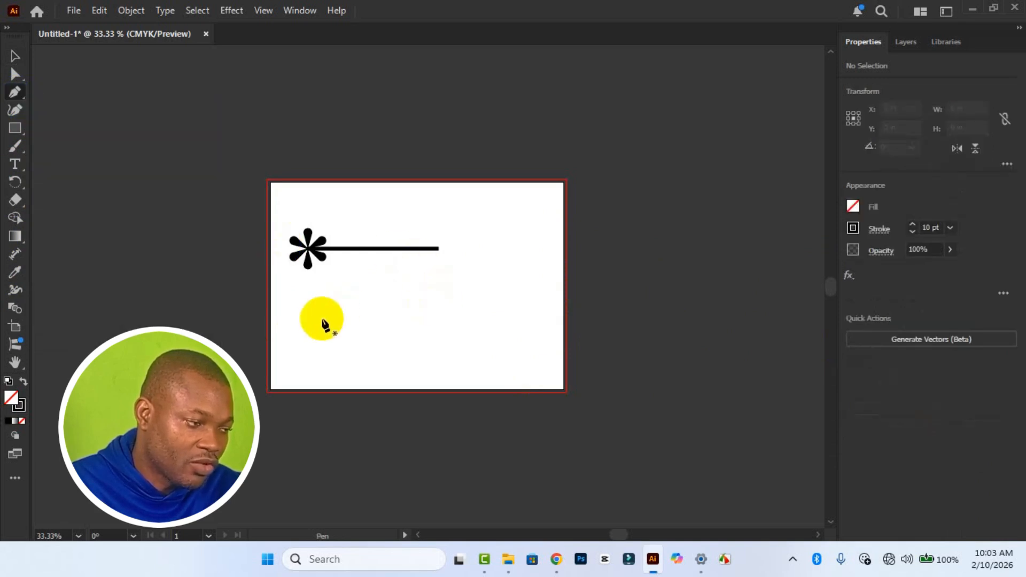
click(304, 303)
drag(438, 332, 523, 294)
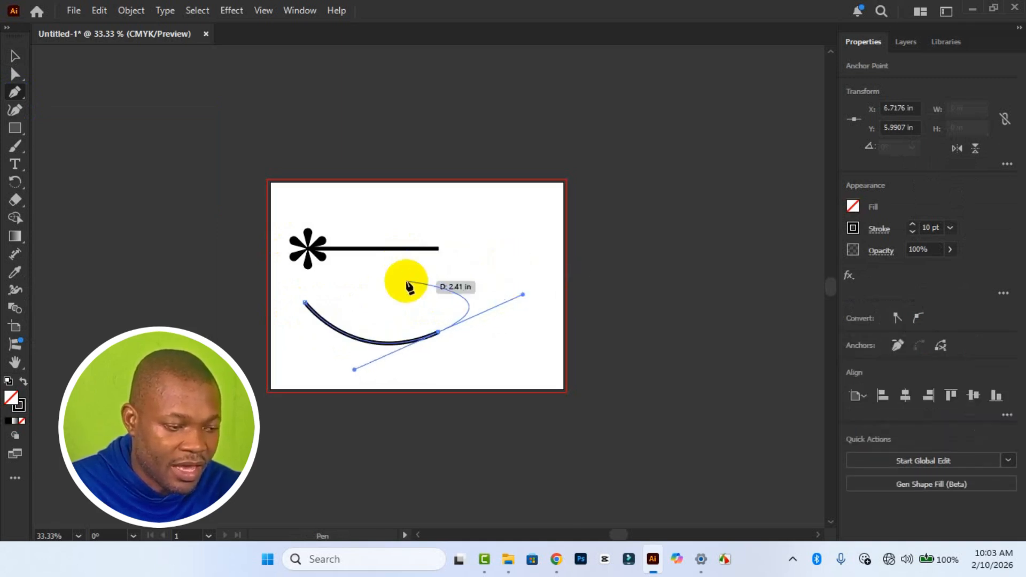
drag(506, 259, 517, 227)
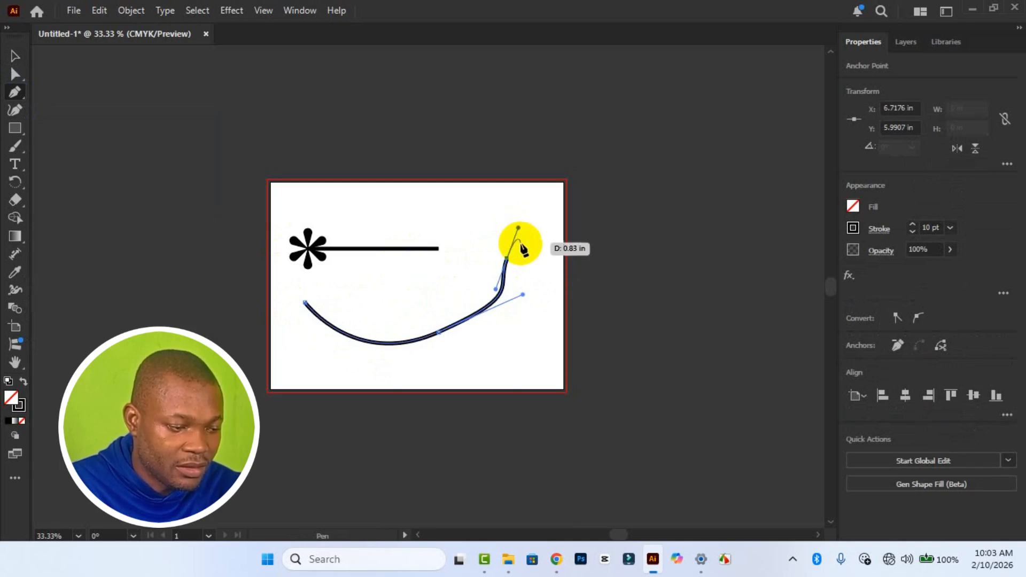
key(ctrl+z)
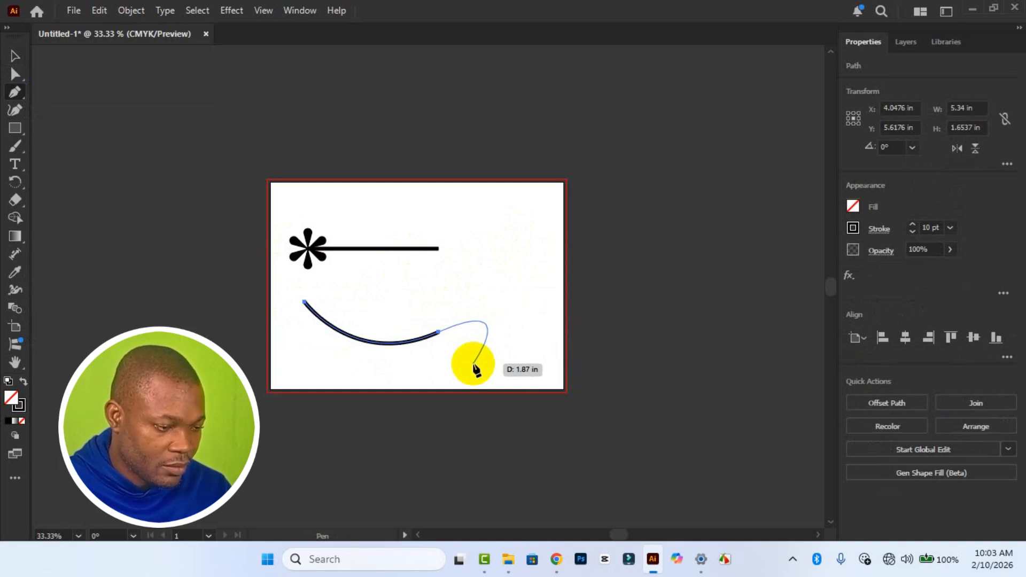
drag(467, 368, 430, 373)
ctrl+click(417, 309)
drag(418, 309, 439, 270)
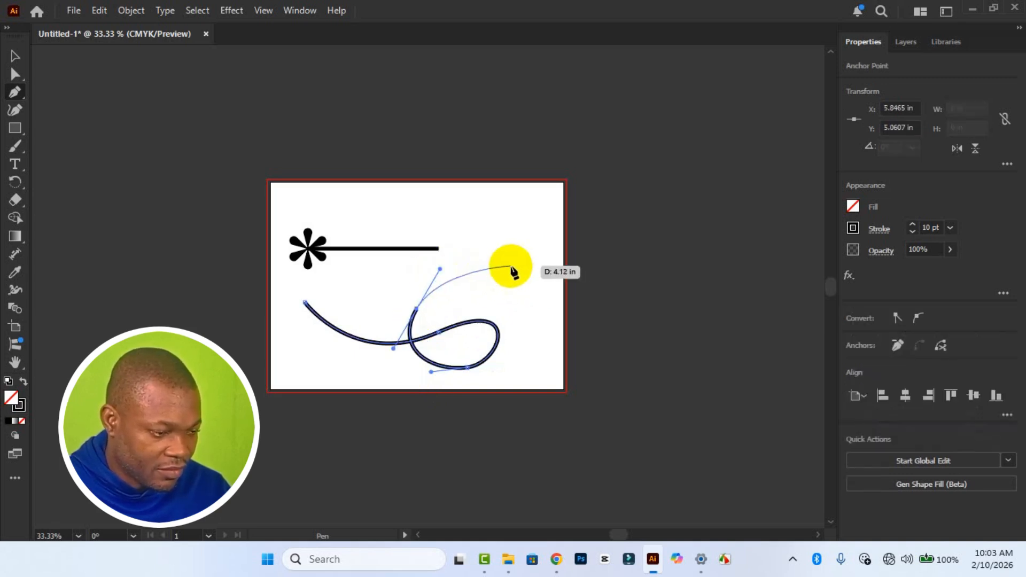
drag(511, 266, 529, 263)
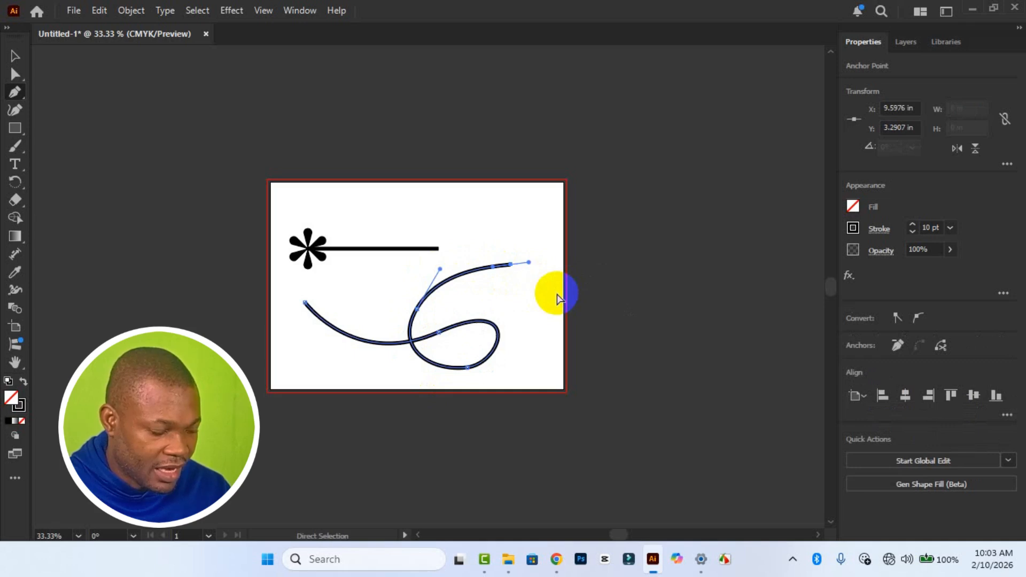
ctrl+click(561, 304)
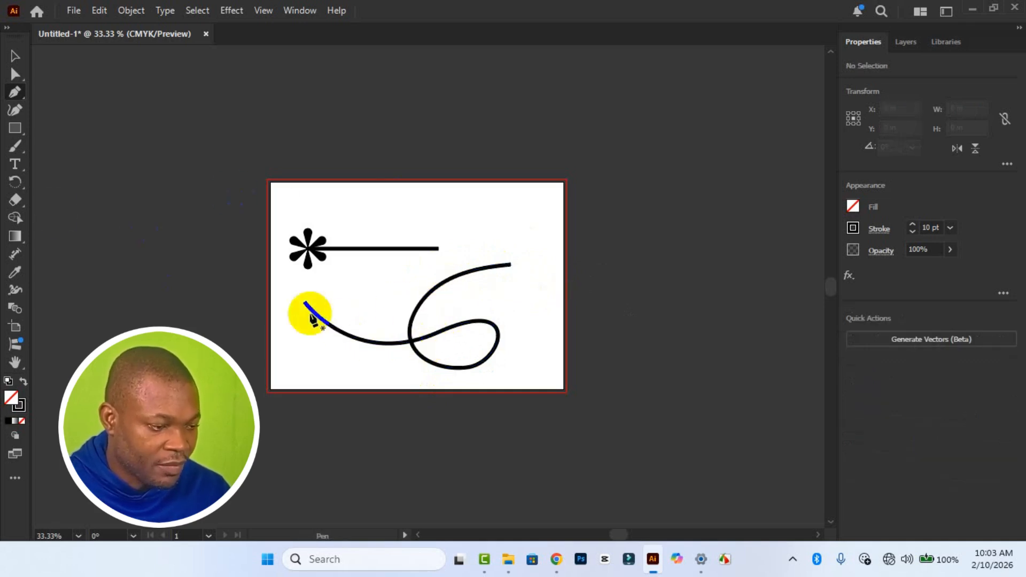
Select the looped curve and reduce its stroke weight to 8 pt and further to 5 pt.
click(15, 56)
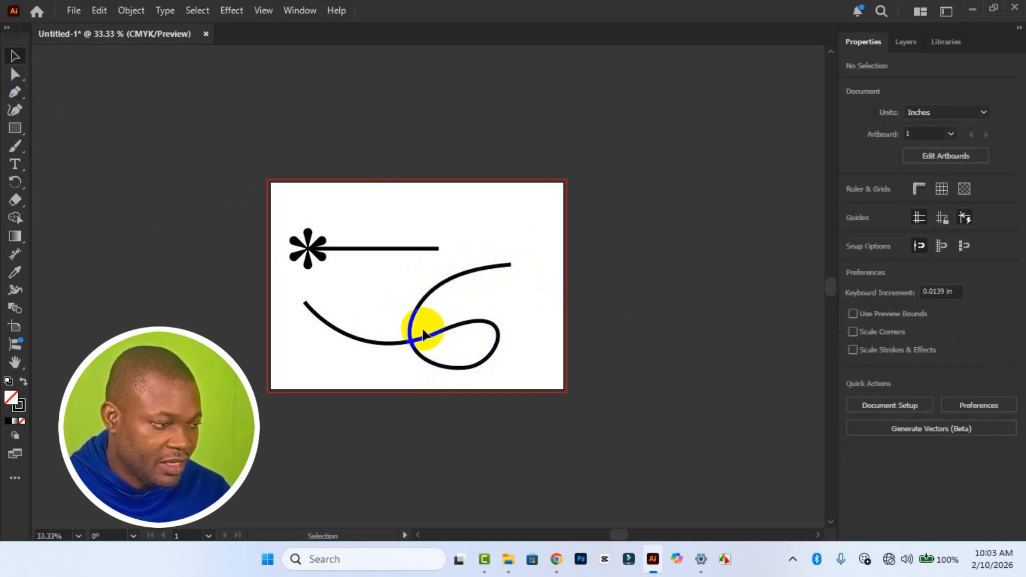
click(414, 350)
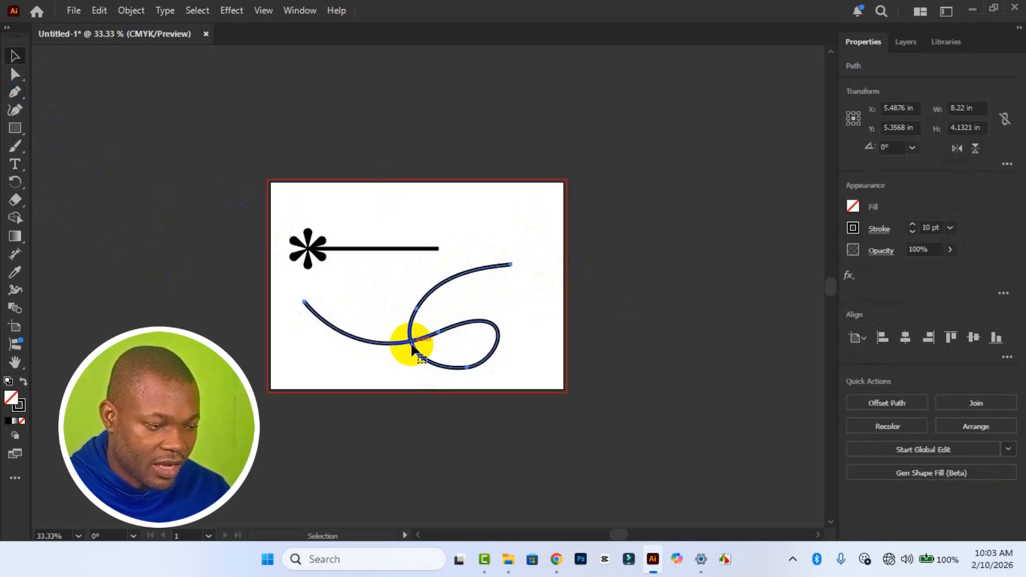
click(949, 228)
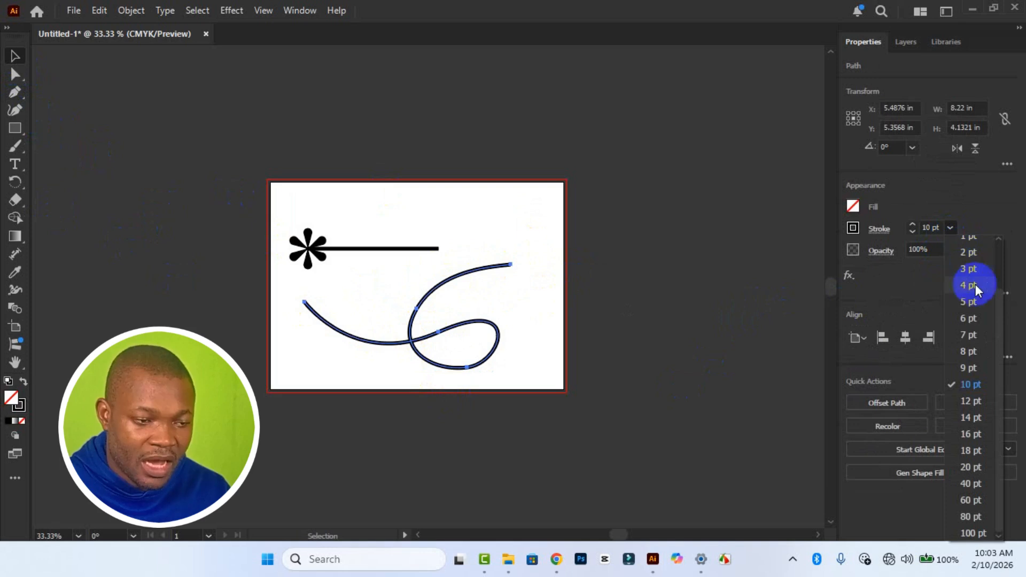
click(977, 358)
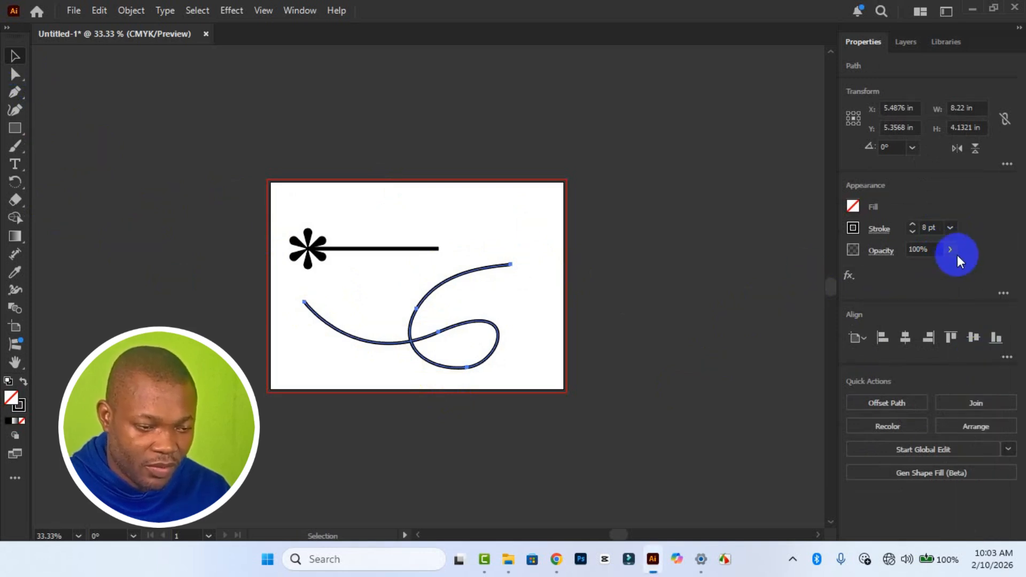
click(952, 232)
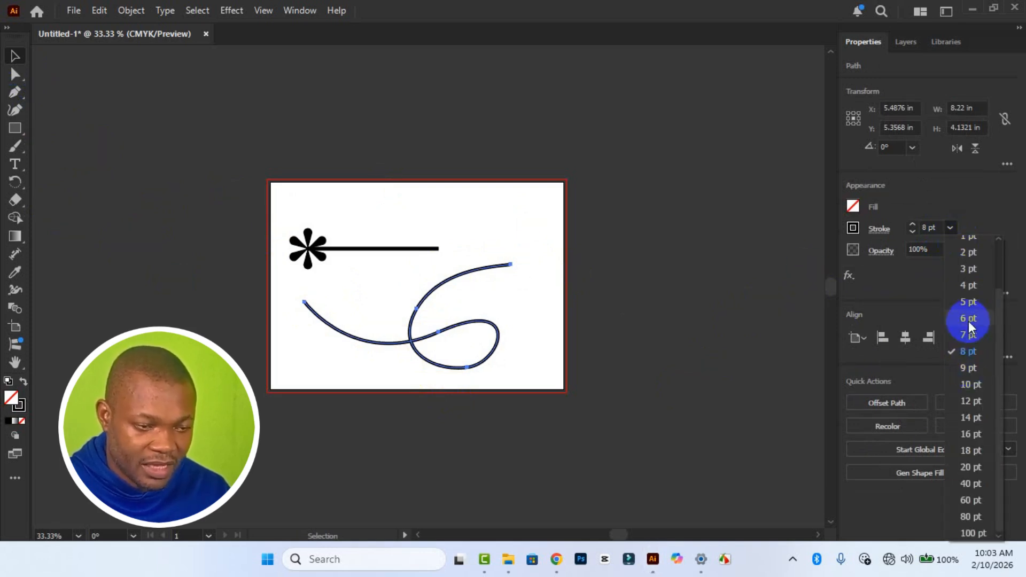
click(969, 303)
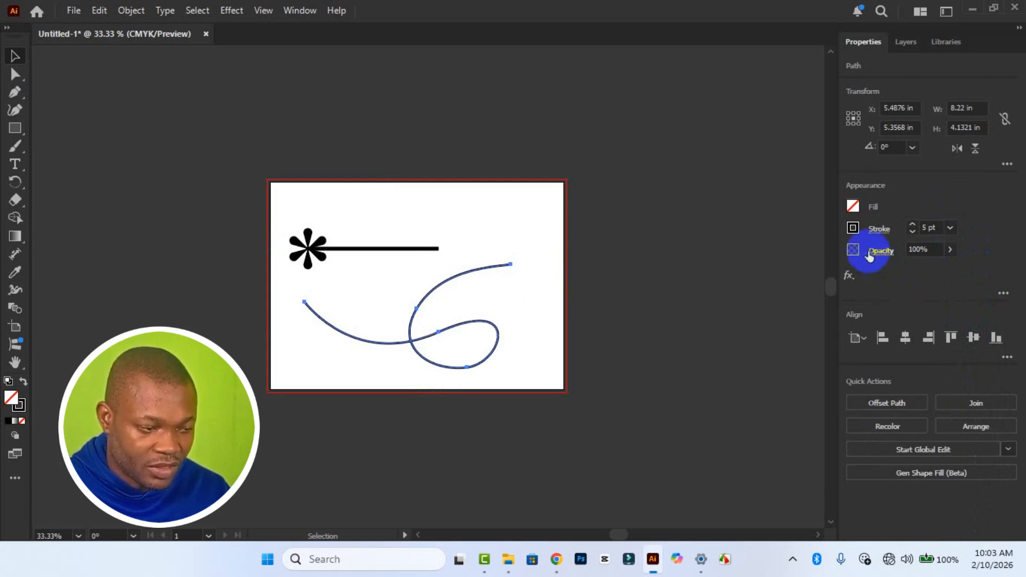
Add the Arrow 1 arrowhead to the end of the looped curve and make its stroke a dashed line.
click(885, 230)
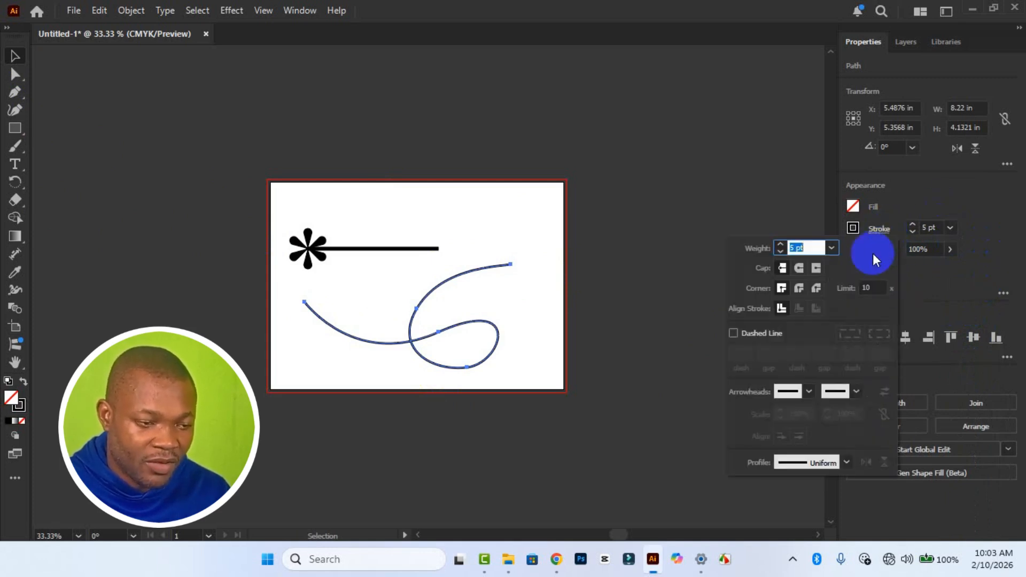
click(857, 393)
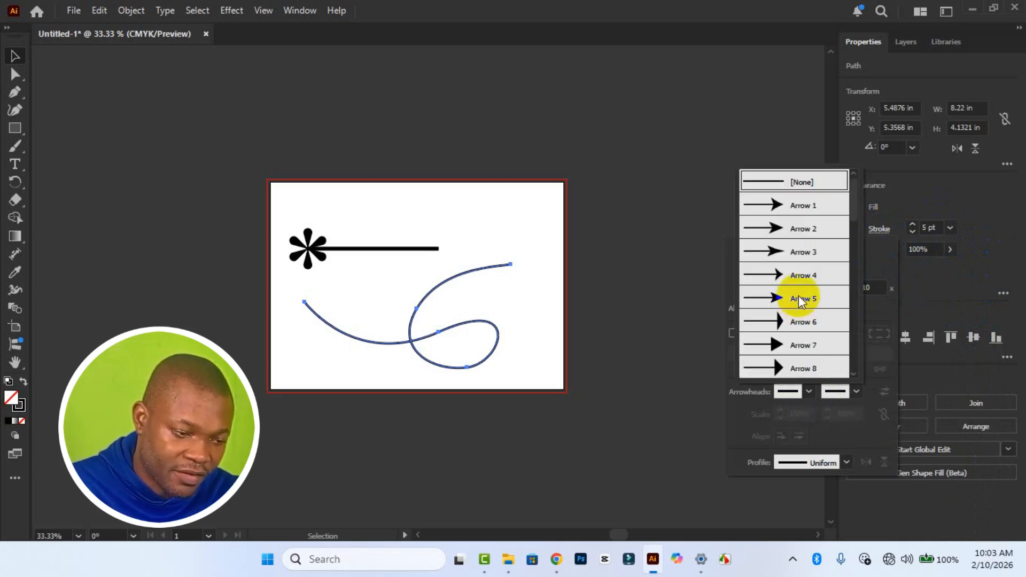
click(765, 211)
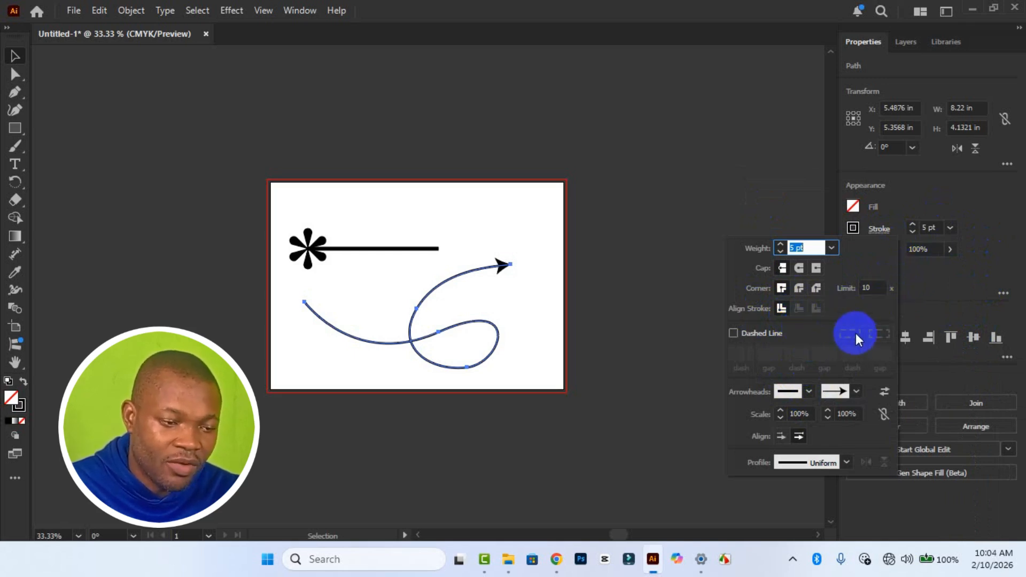
click(733, 334)
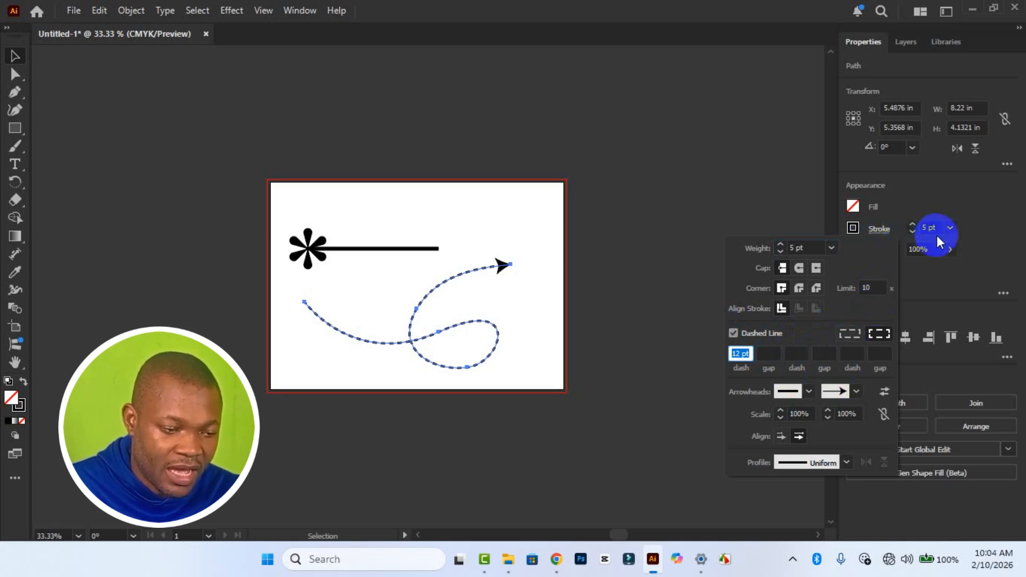
Try an 8 pt stroke weight on the dashed looped curve, then return it to 5 pt.
click(951, 228)
click(951, 227)
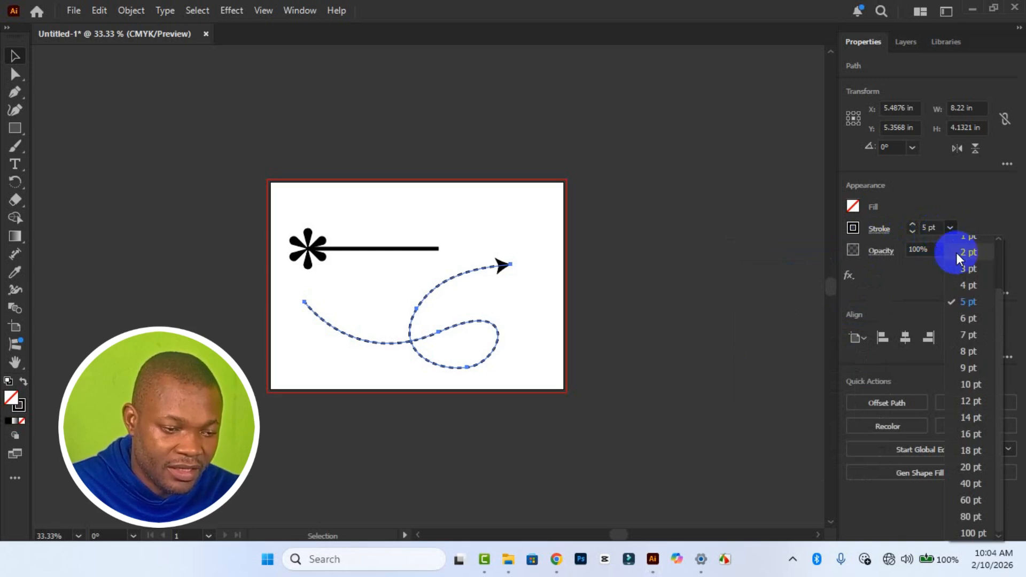
click(966, 355)
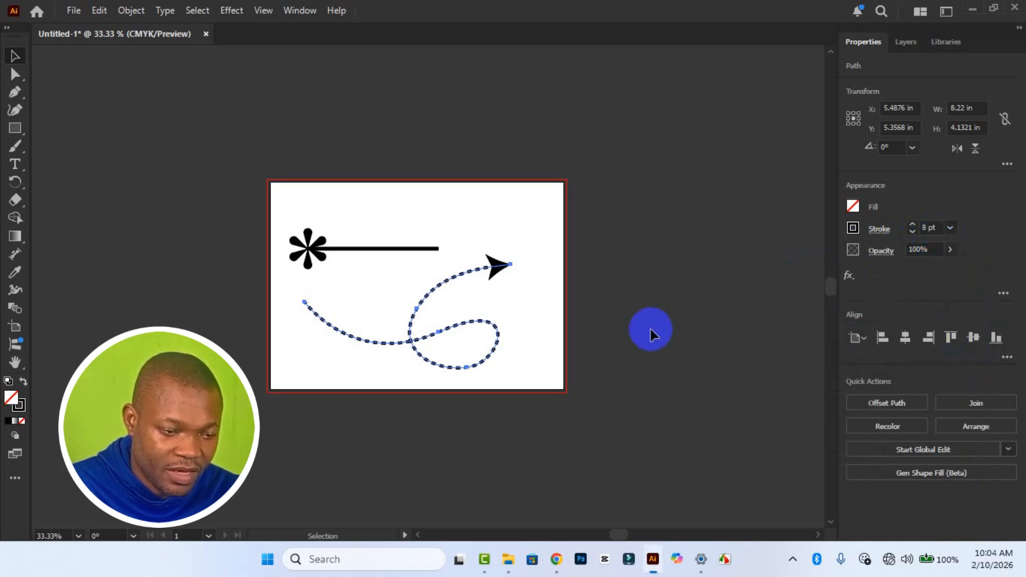
click(650, 329)
click(426, 356)
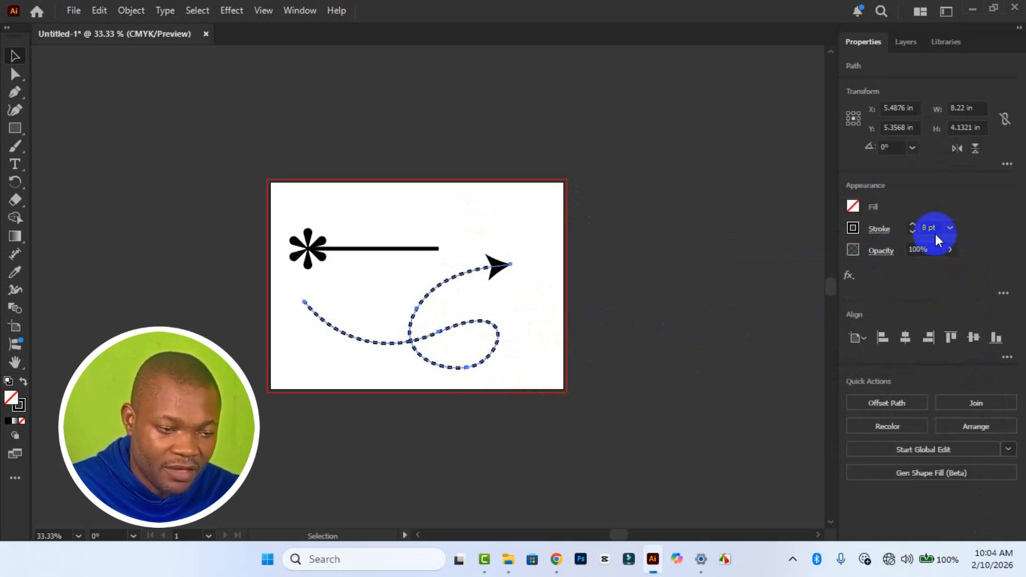
click(950, 228)
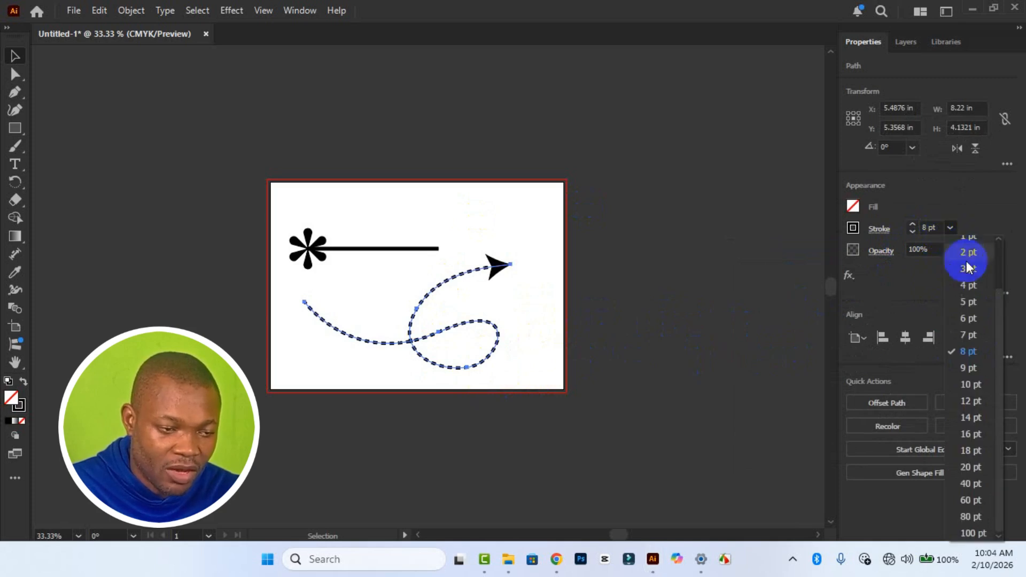
click(969, 302)
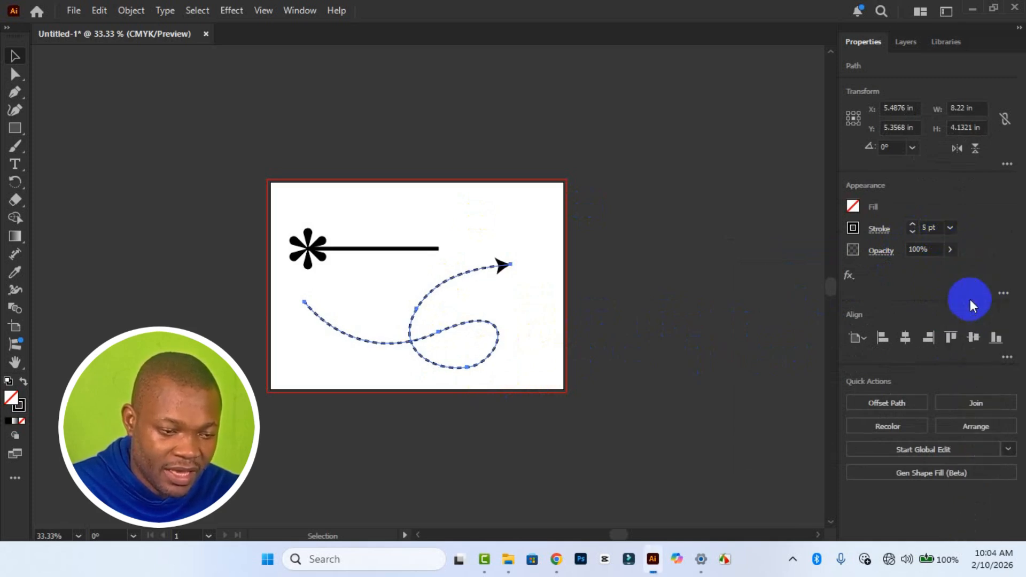
Try a 1 pt stroke weight on the dashed curve, set it to 6 pt, and deselect the curve.
click(951, 231)
click(957, 262)
click(949, 234)
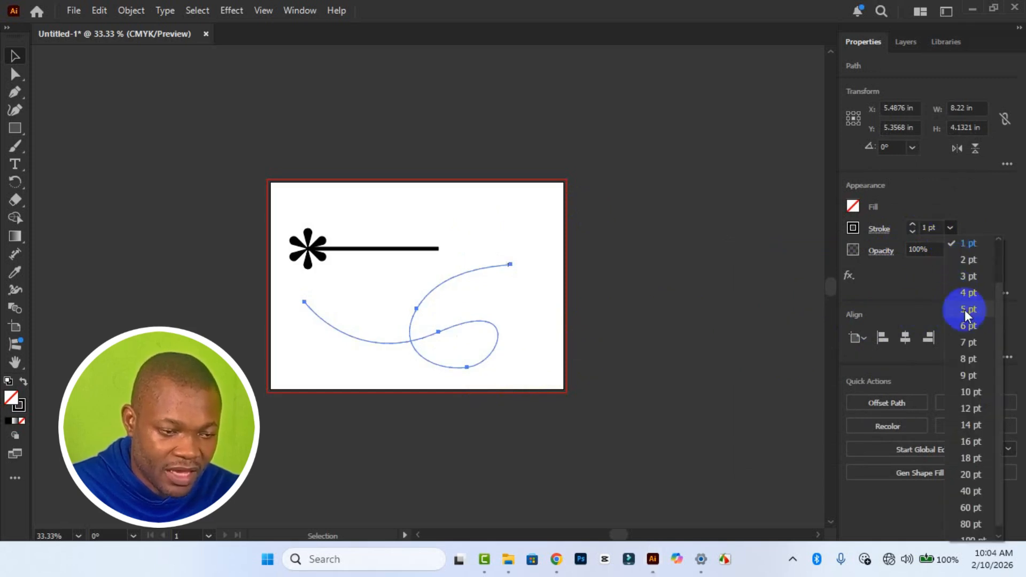
click(967, 327)
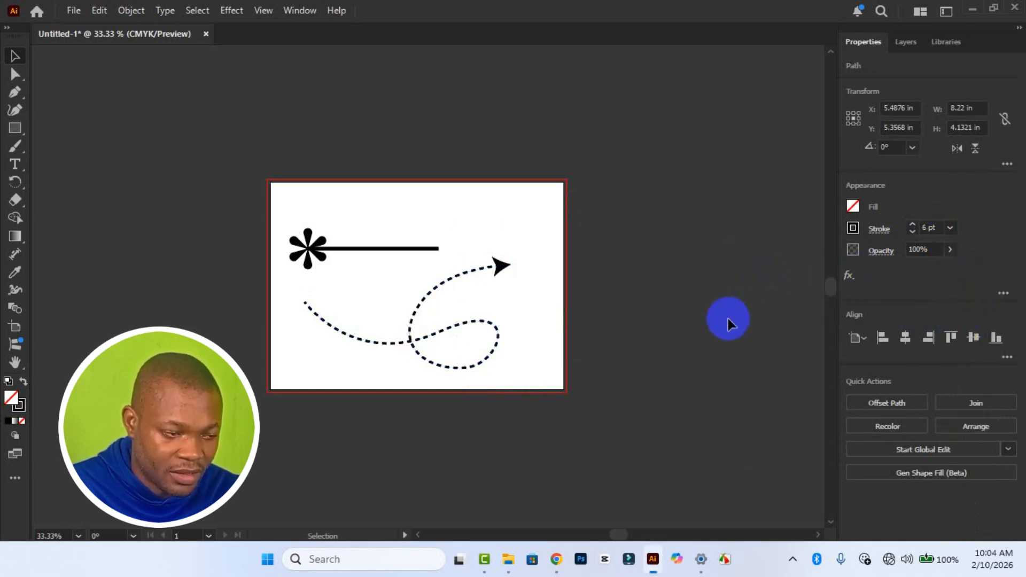
click(728, 319)
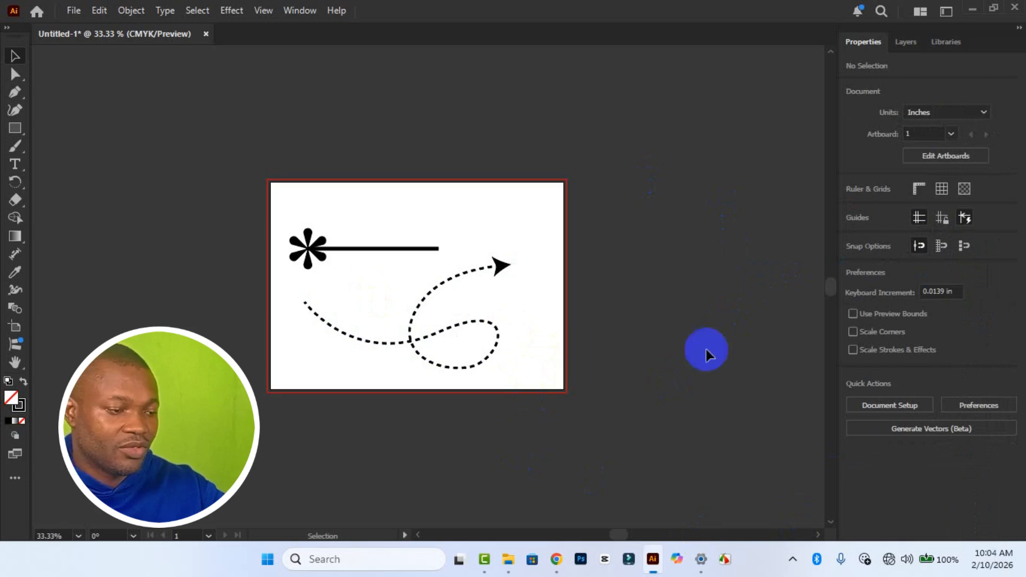
Draw an open wavy path with four points, about 7.65 in wide and 2 in high, along the artboard's upper part using the Curvature tool.
click(15, 110)
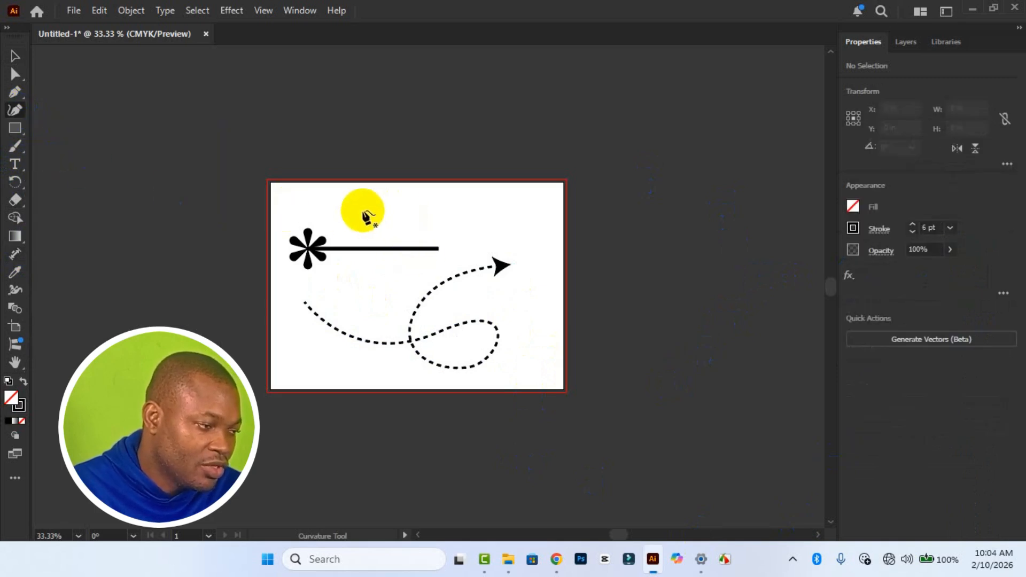
click(355, 210)
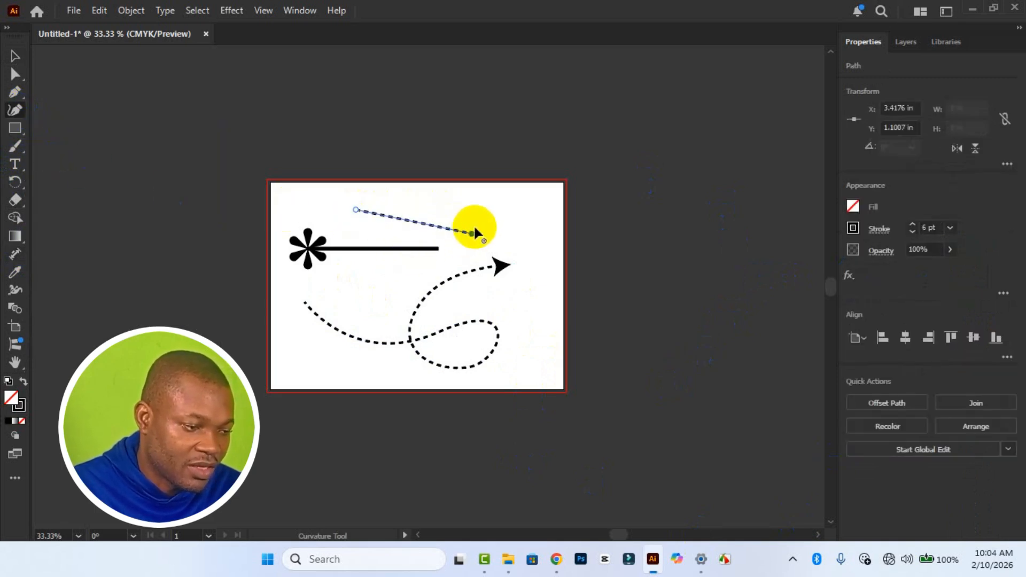
click(472, 234)
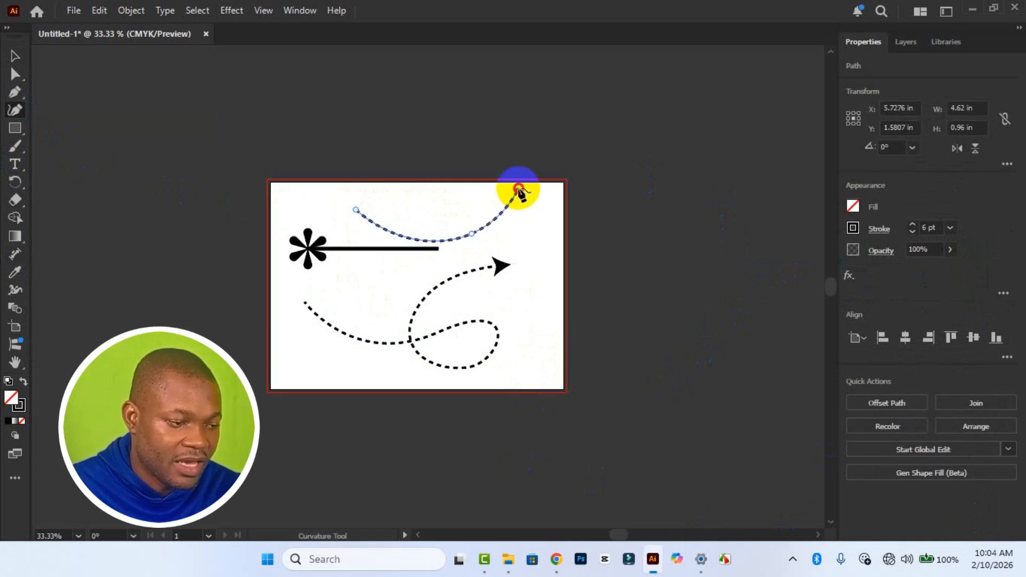
click(517, 191)
click(548, 238)
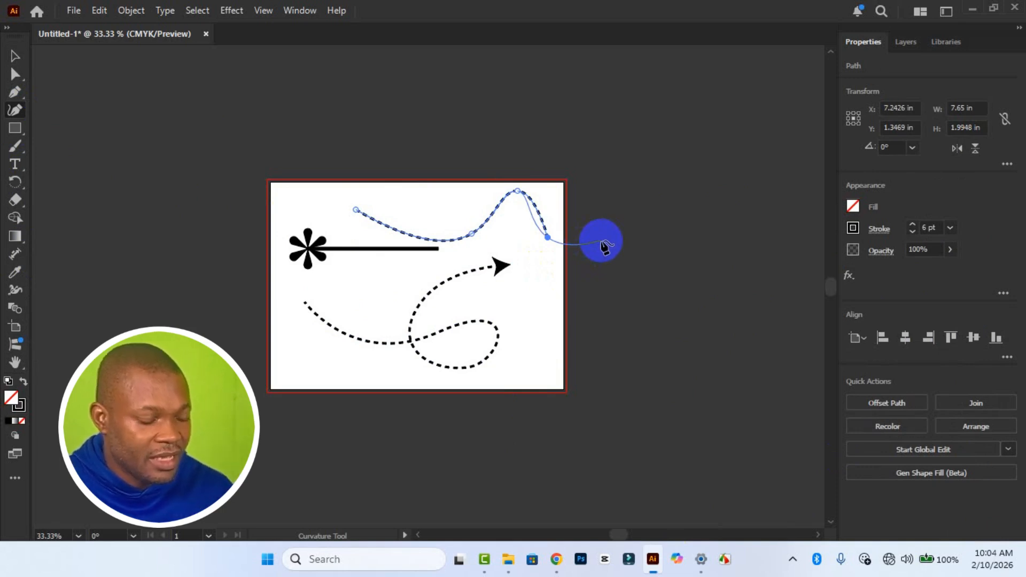
key(Escape)
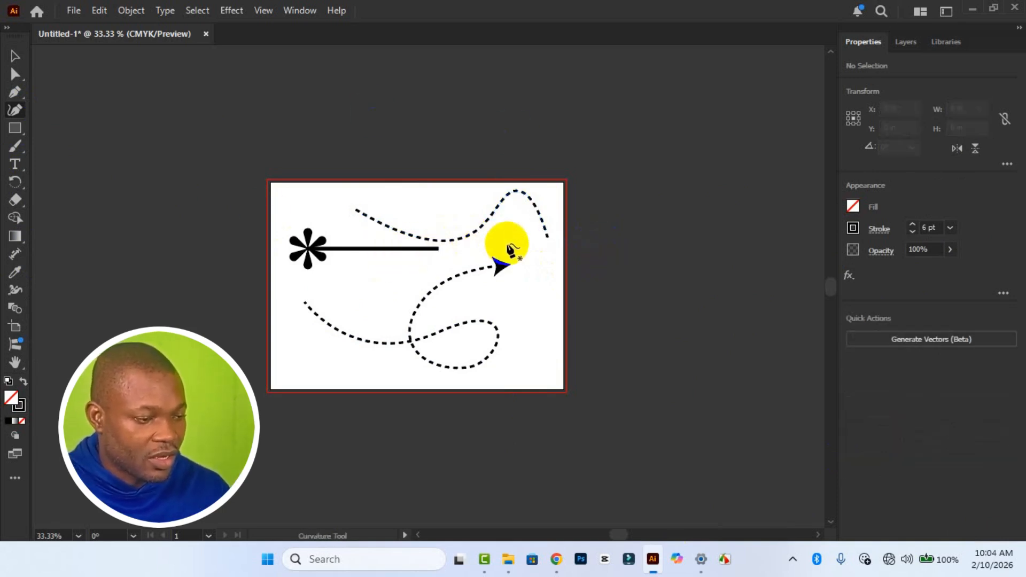
Turn off the dashed line on the wavy path and add the Arrow 16 arrowhead to its start.
click(17, 56)
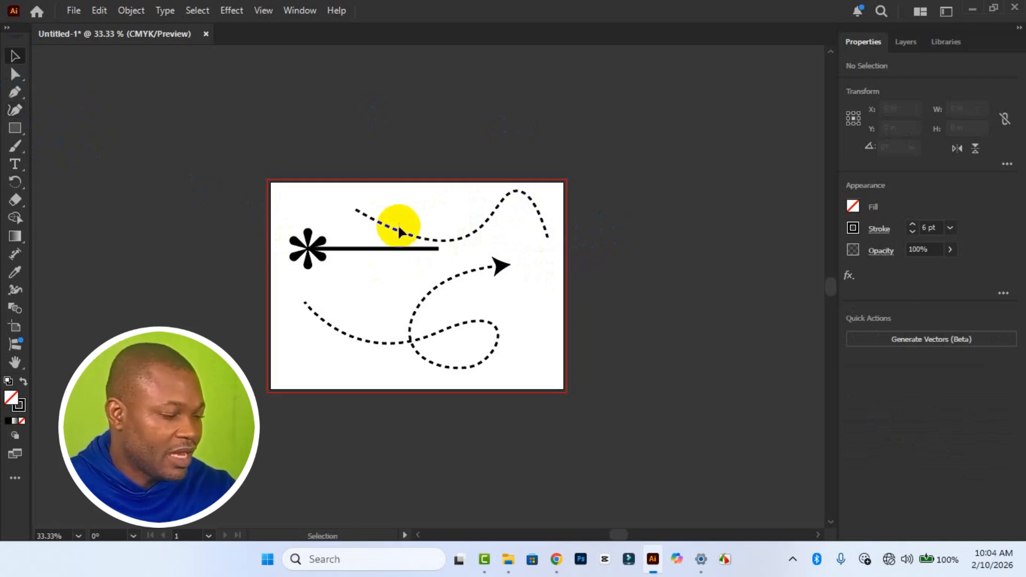
click(404, 234)
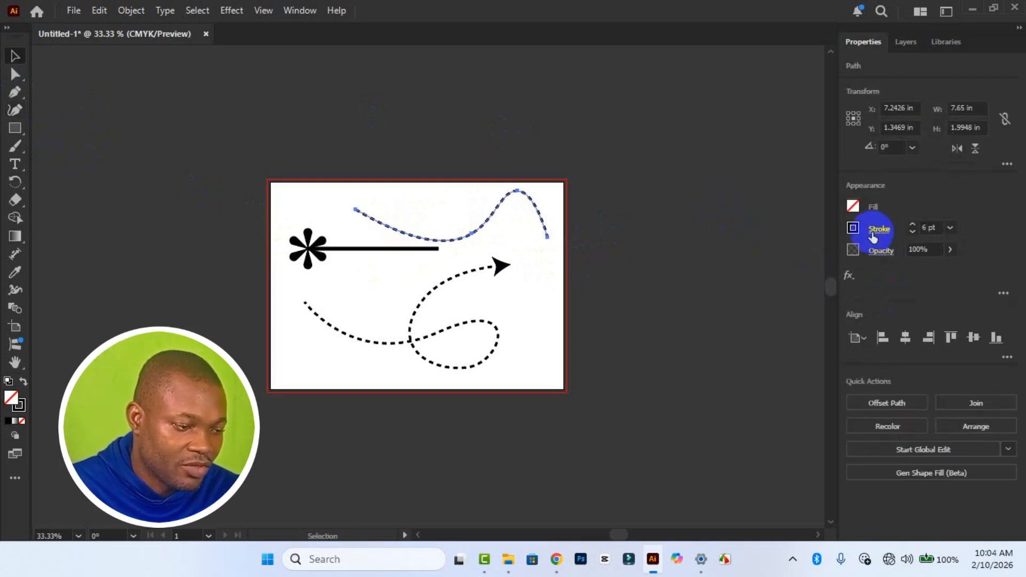
click(880, 229)
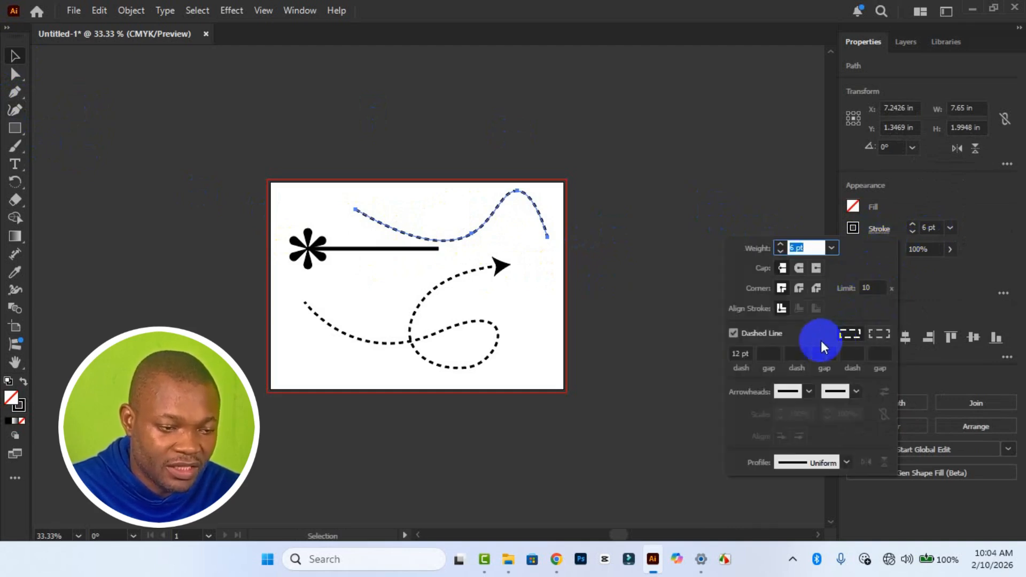
click(735, 334)
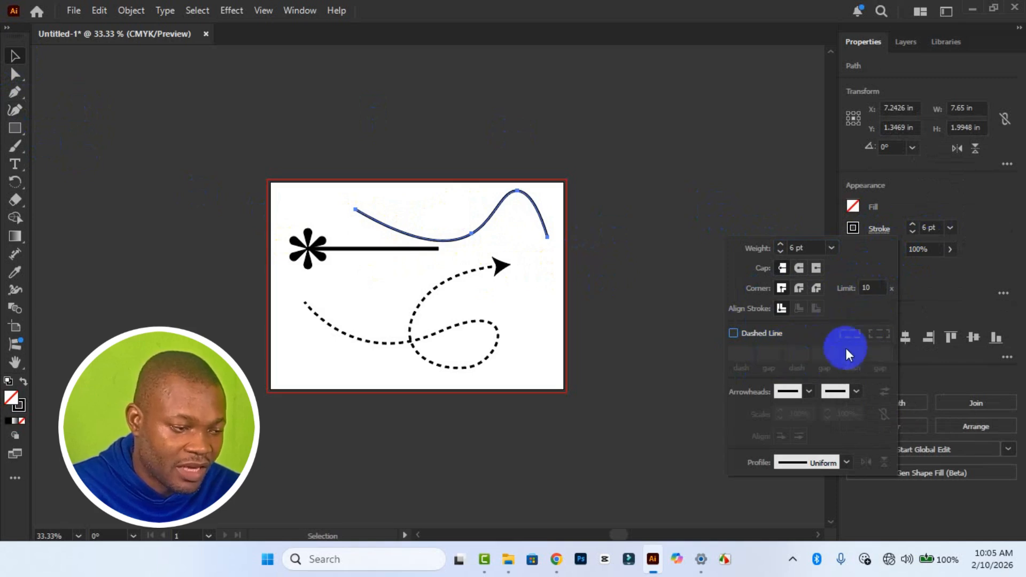
click(807, 393)
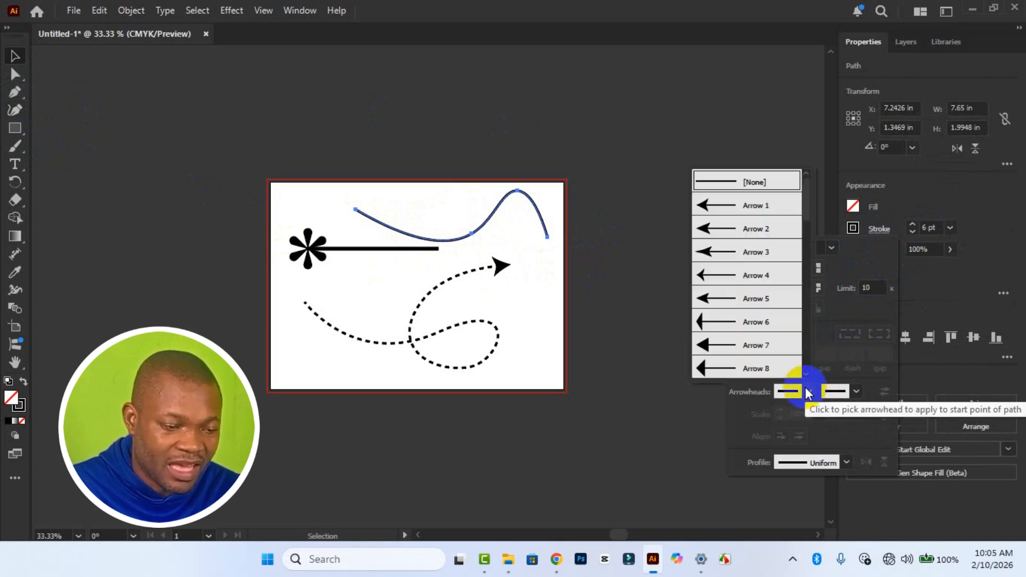
scroll(774, 344, down, 5)
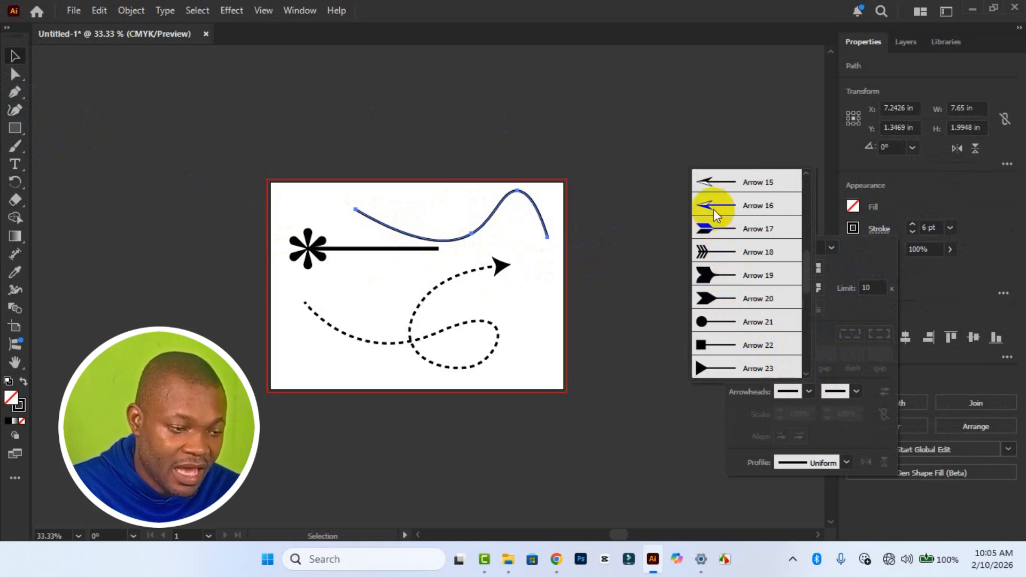
click(714, 208)
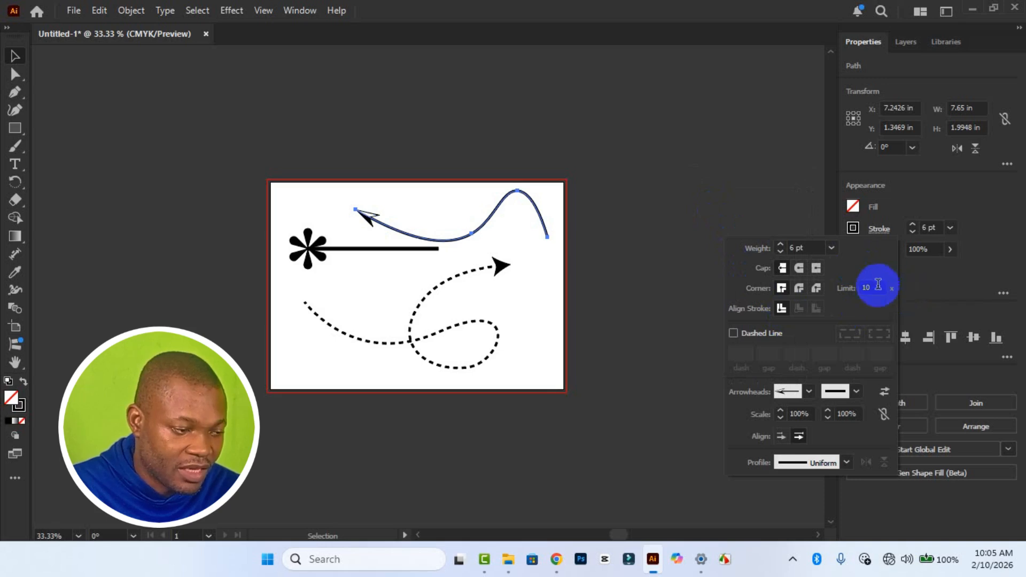
Set the wavy path's stroke weight to 4 pt and deselect it.
click(950, 229)
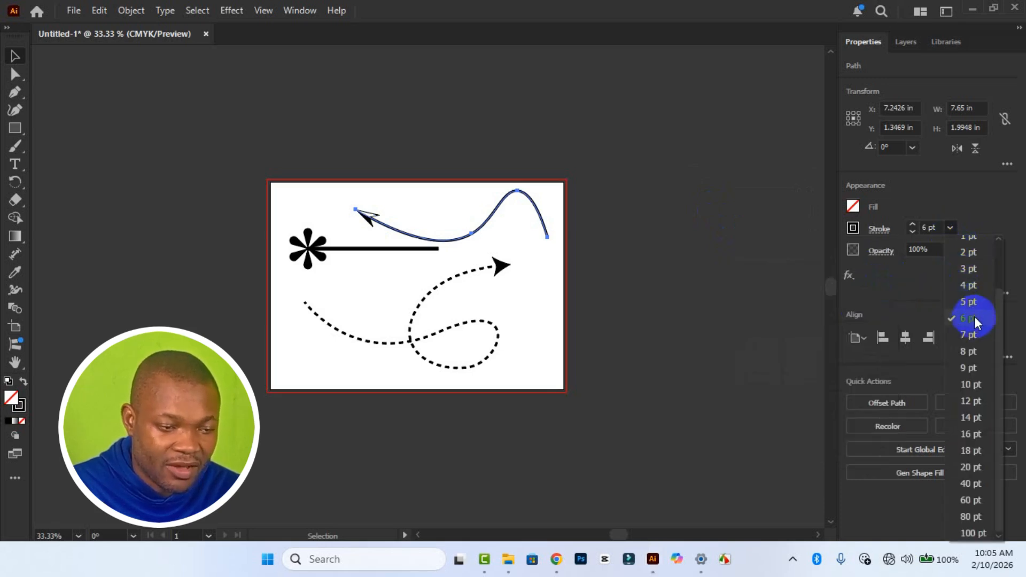
click(964, 286)
click(561, 328)
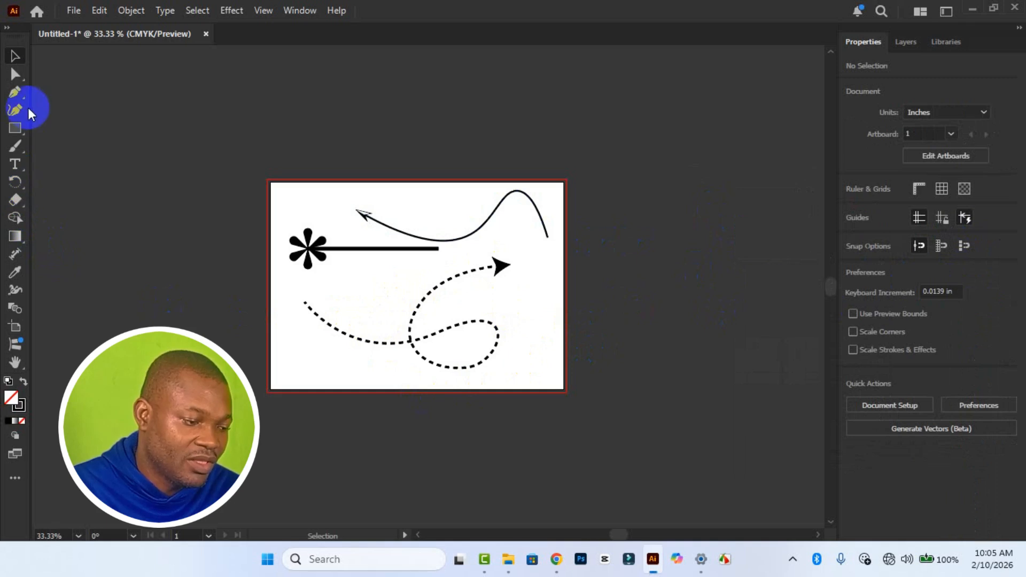
Draw an open arc with three points in the artboard's lower-left area using the Pen tool and deselect it.
click(15, 92)
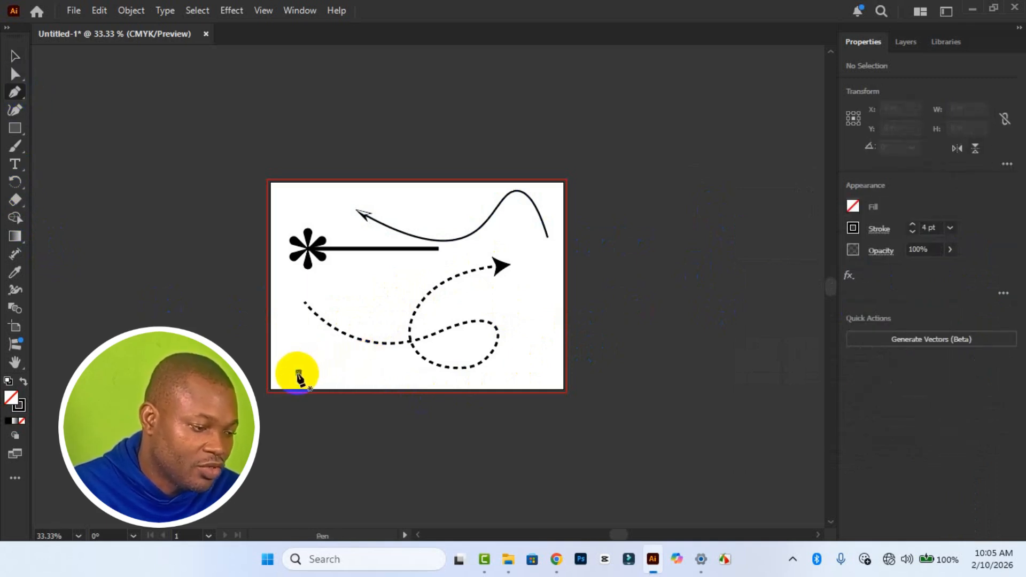
click(298, 371)
drag(286, 286, 338, 222)
key(ctrl+z)
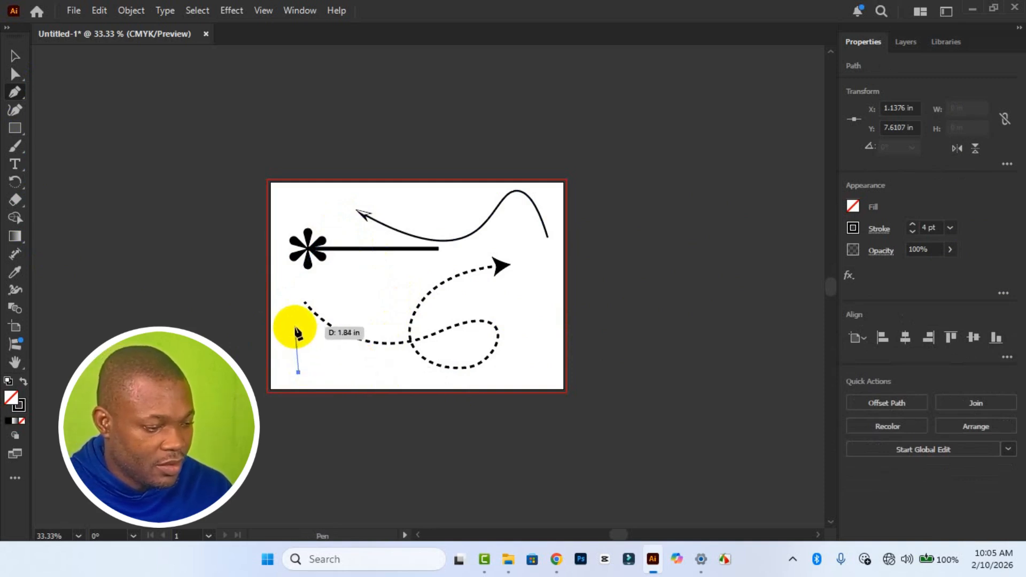
drag(289, 302, 393, 302)
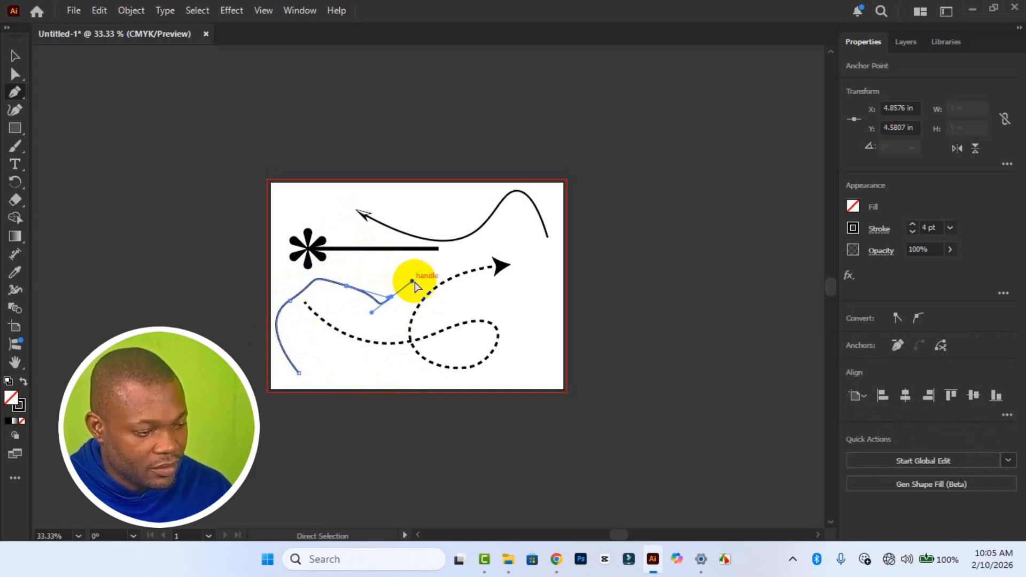
ctrl+click(423, 275)
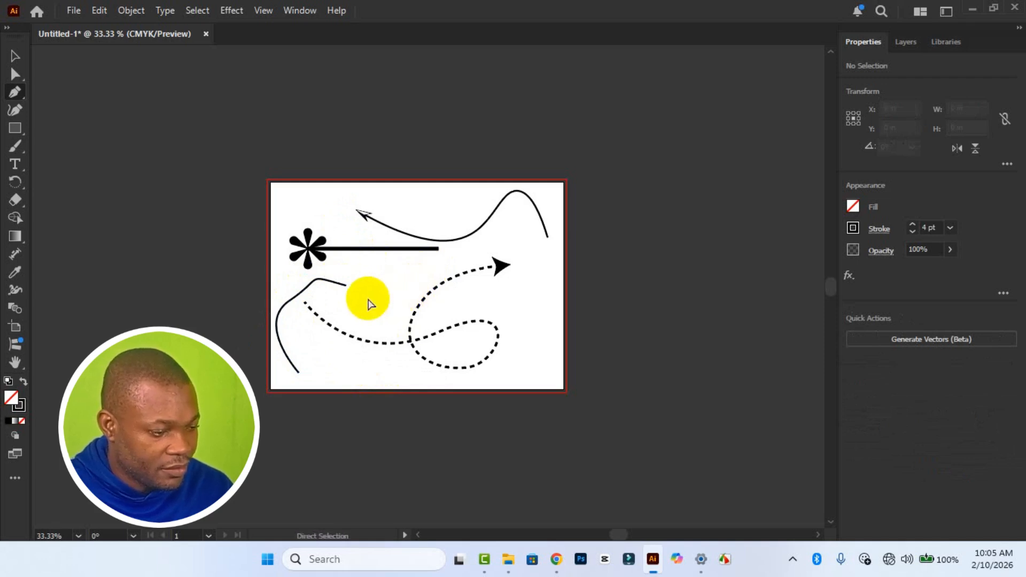
key(ctrl+z)
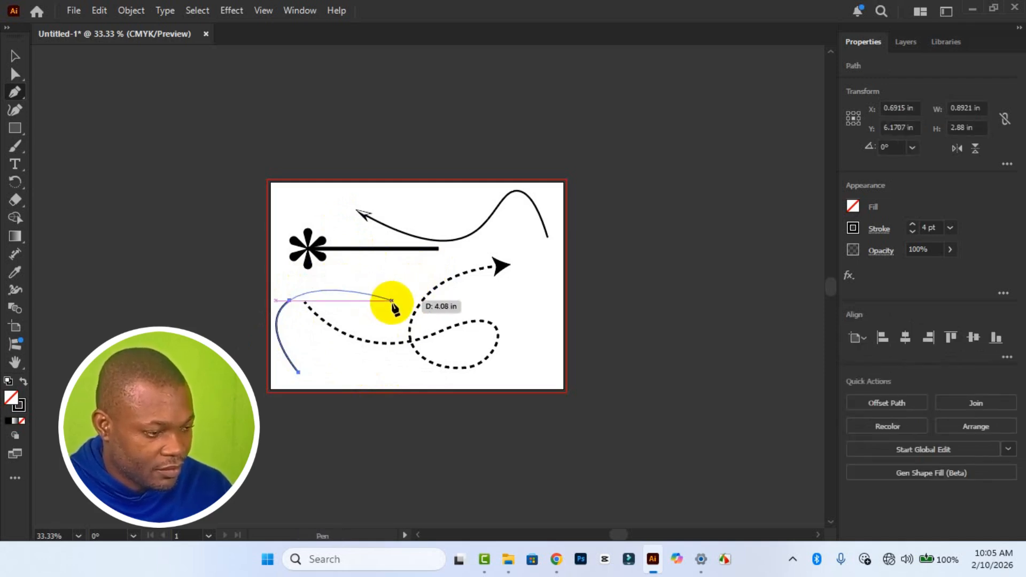
drag(393, 300, 412, 314)
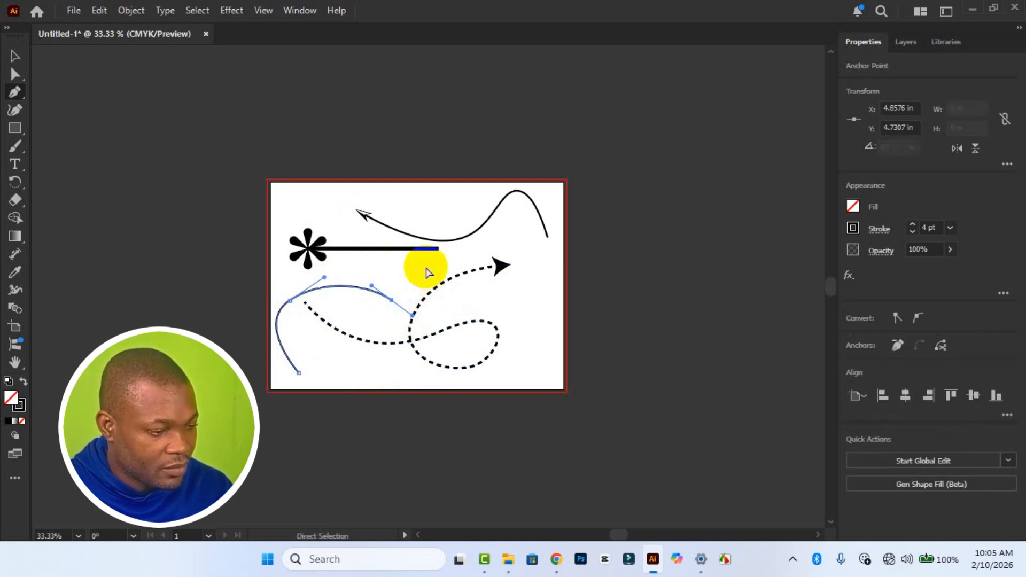
ctrl+click(394, 388)
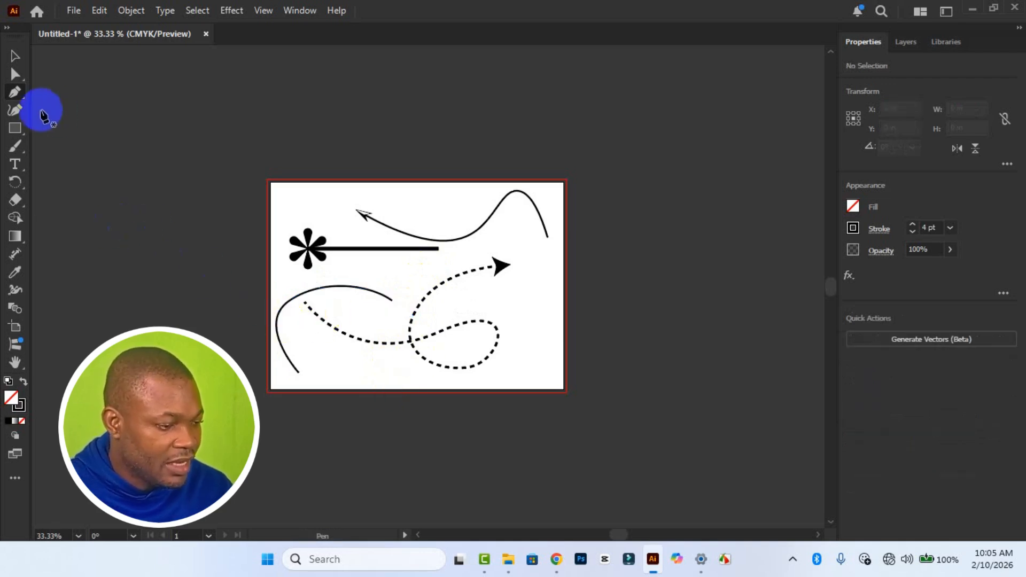
Reshape the arc with the Curvature tool by raising its upper-left point and adding an end point, making it about 4.67 in wide and 3.99 in high.
click(12, 114)
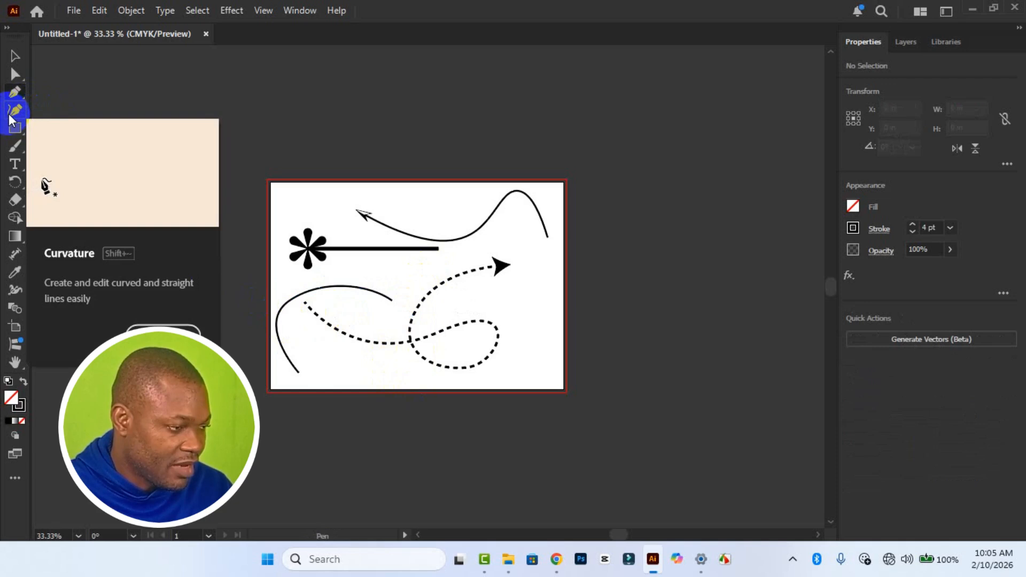
ctrl+click(287, 357)
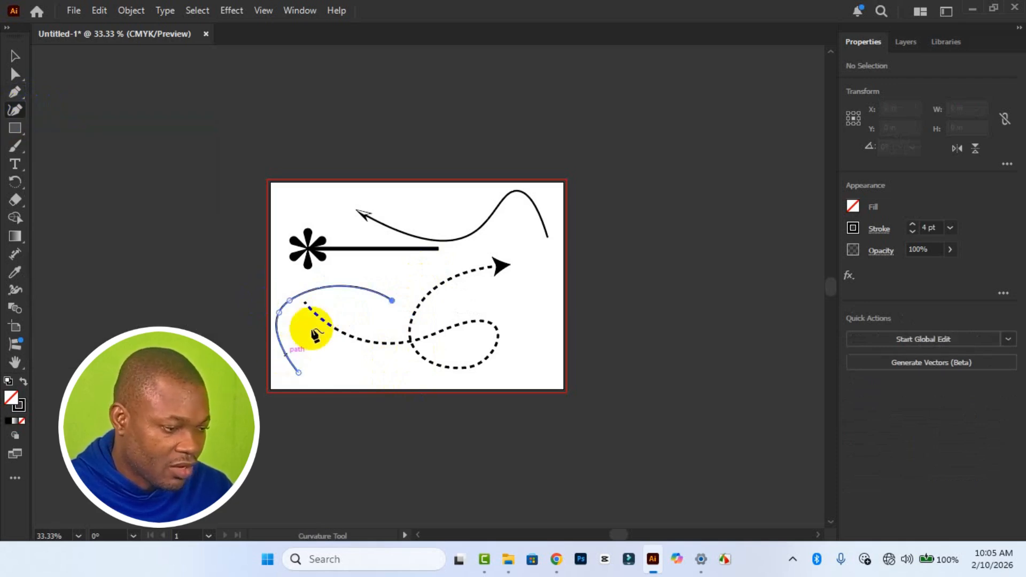
drag(290, 302, 298, 283)
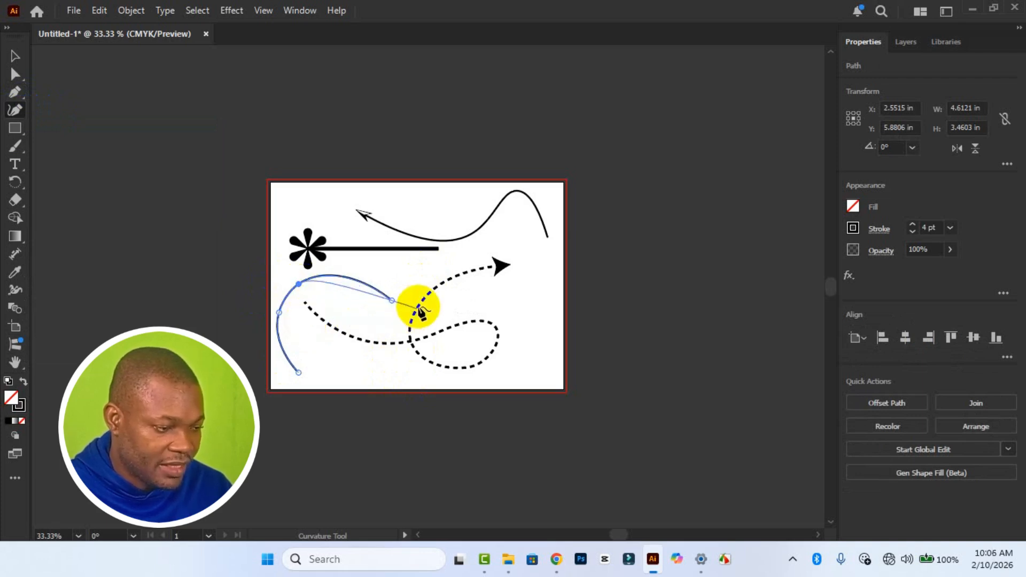
click(393, 315)
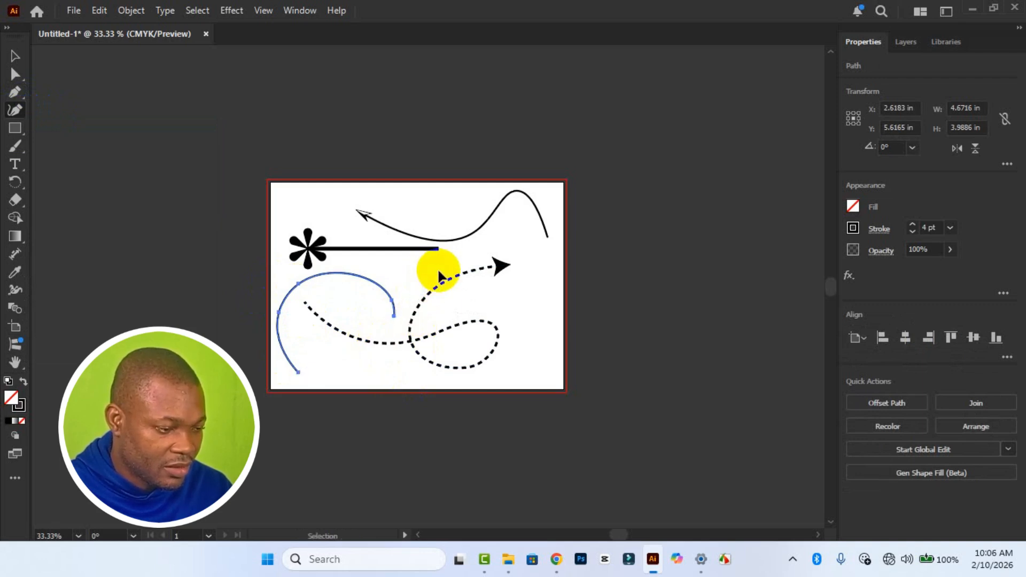
ctrl+click(447, 306)
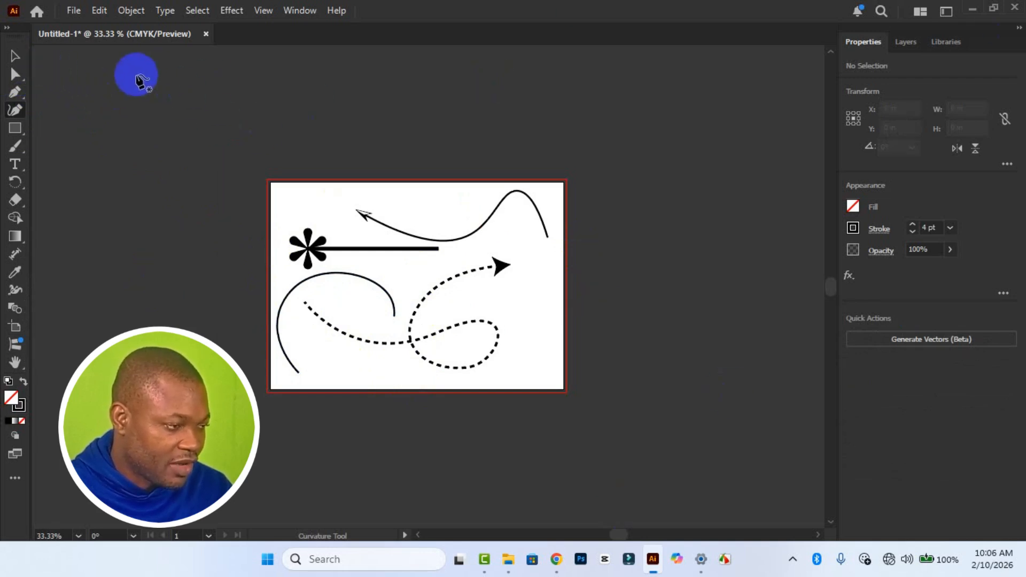
Try the Arrow 6 arrowhead at the new arc's end point and replace it with the double-chevron Arrow 14.
click(10, 54)
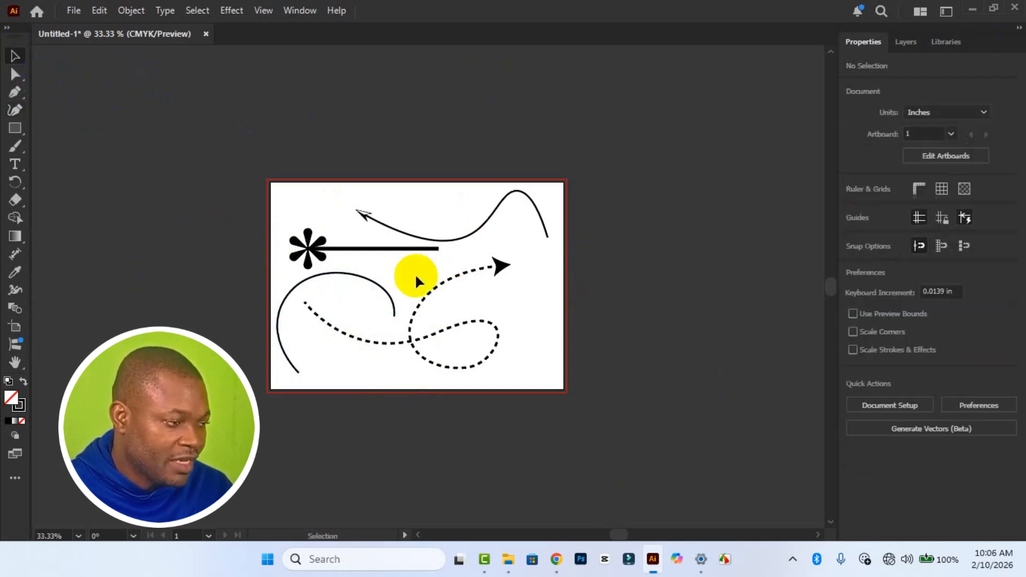
click(395, 315)
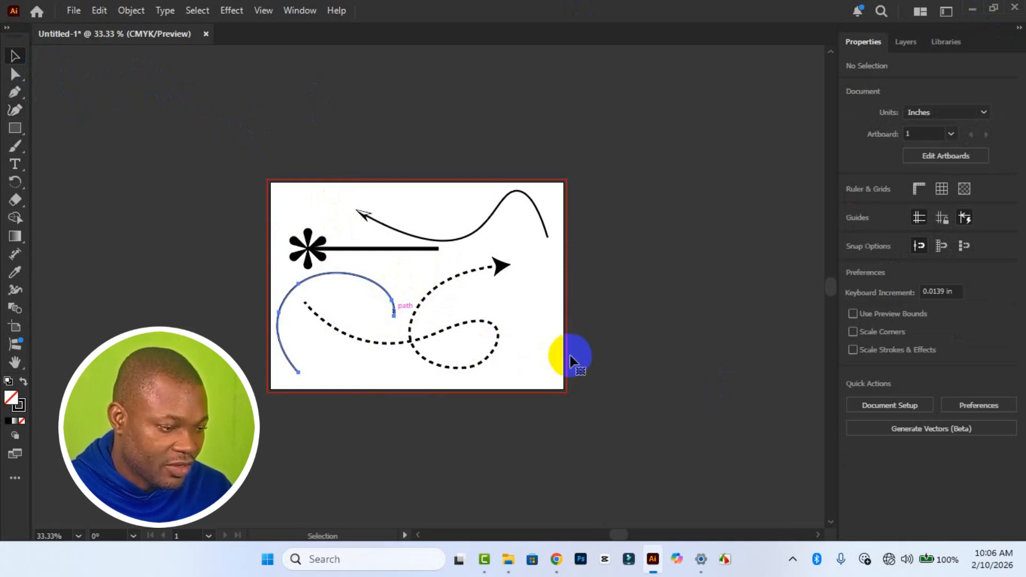
click(897, 235)
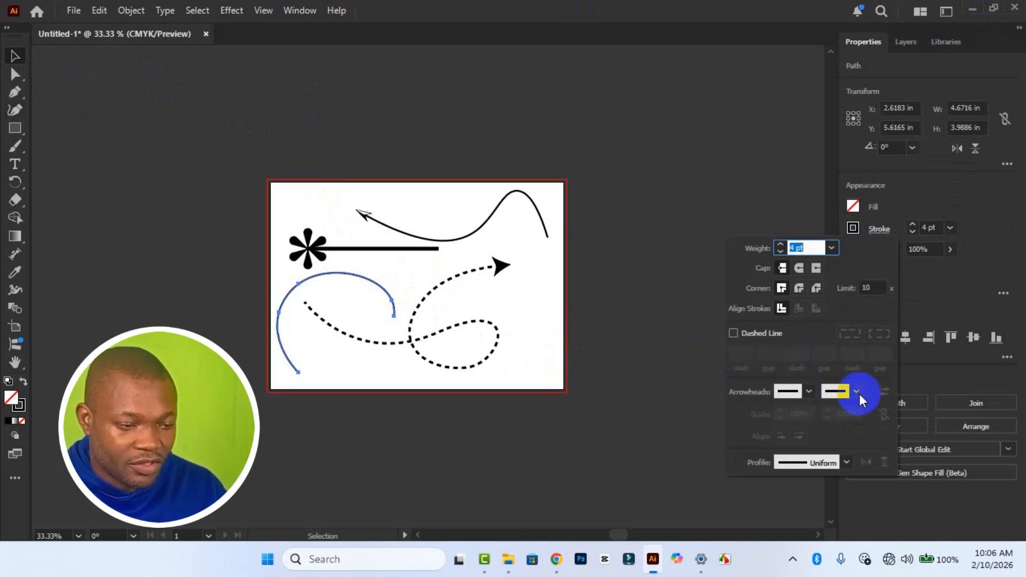
click(858, 393)
click(858, 393)
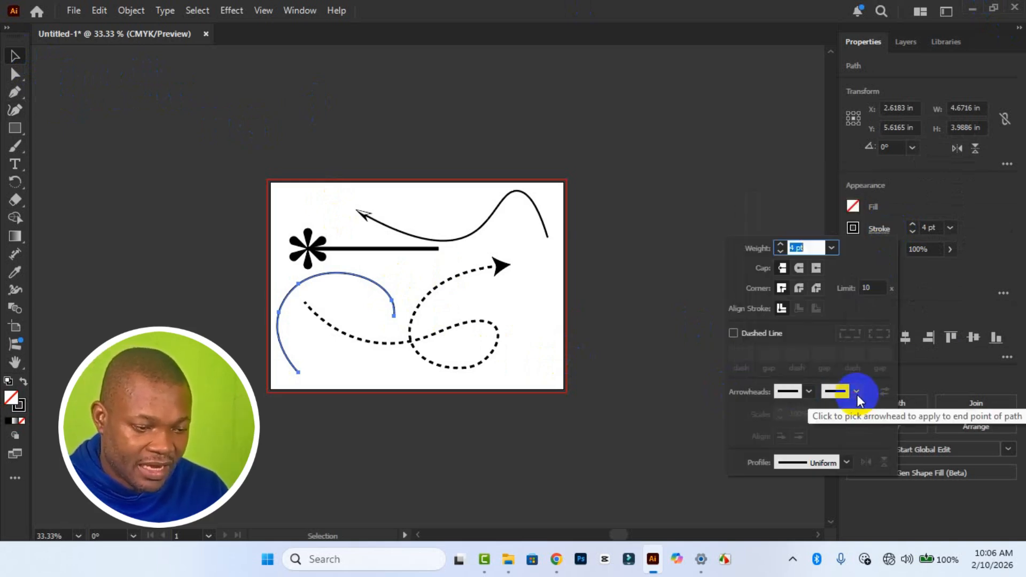
click(856, 392)
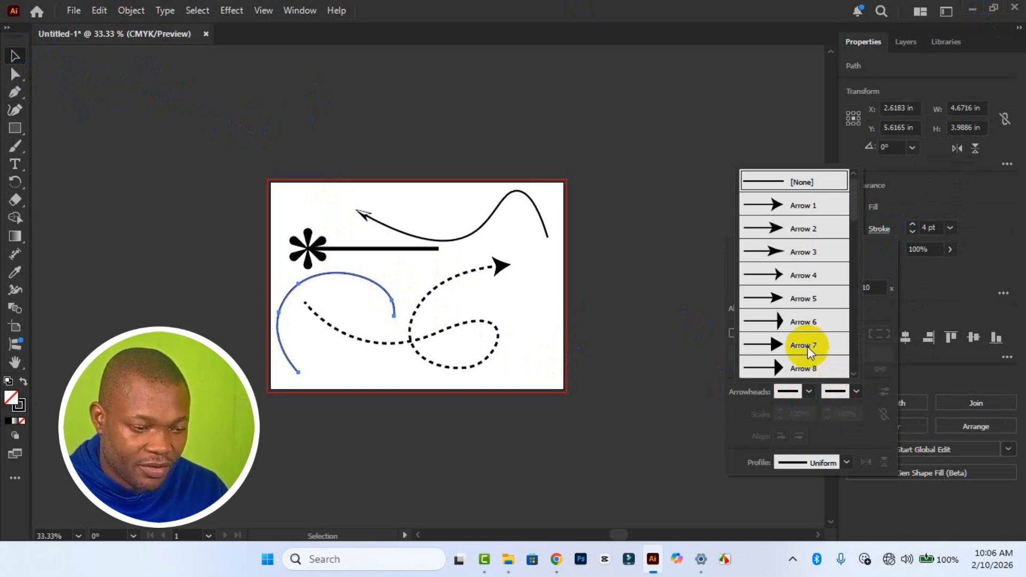
scroll(798, 350, down, 1)
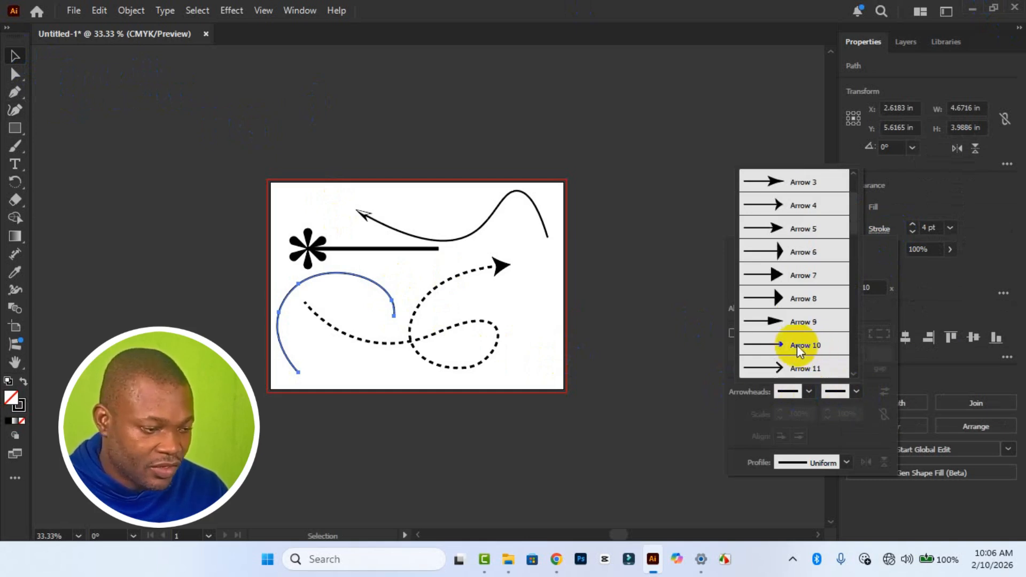
click(781, 256)
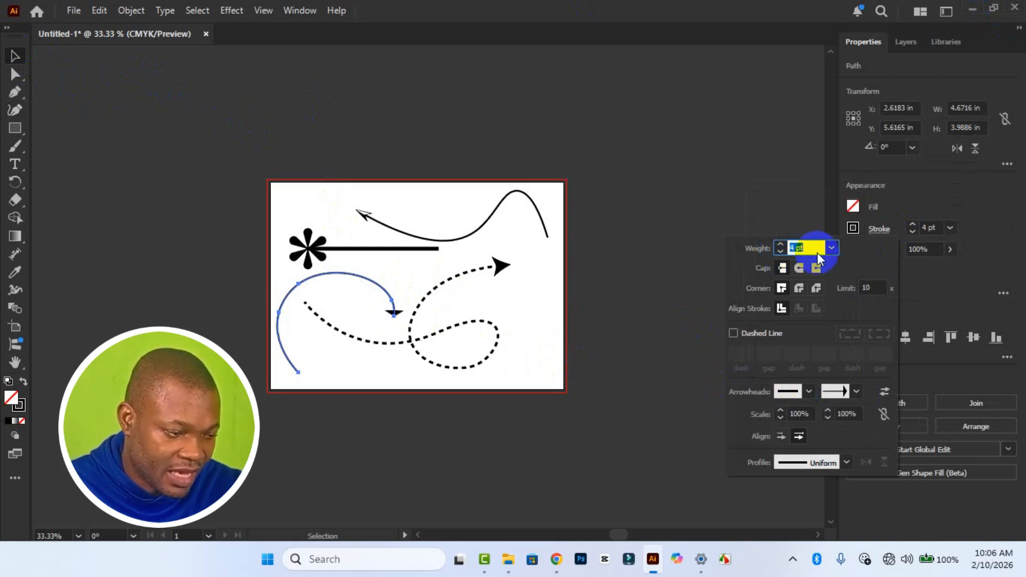
click(853, 393)
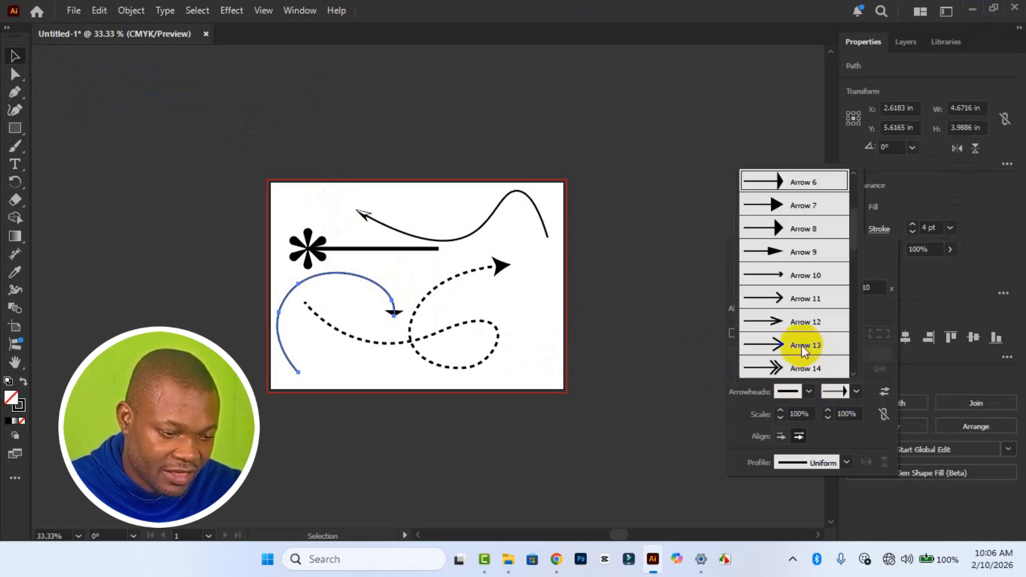
scroll(800, 342, down, 3)
click(774, 229)
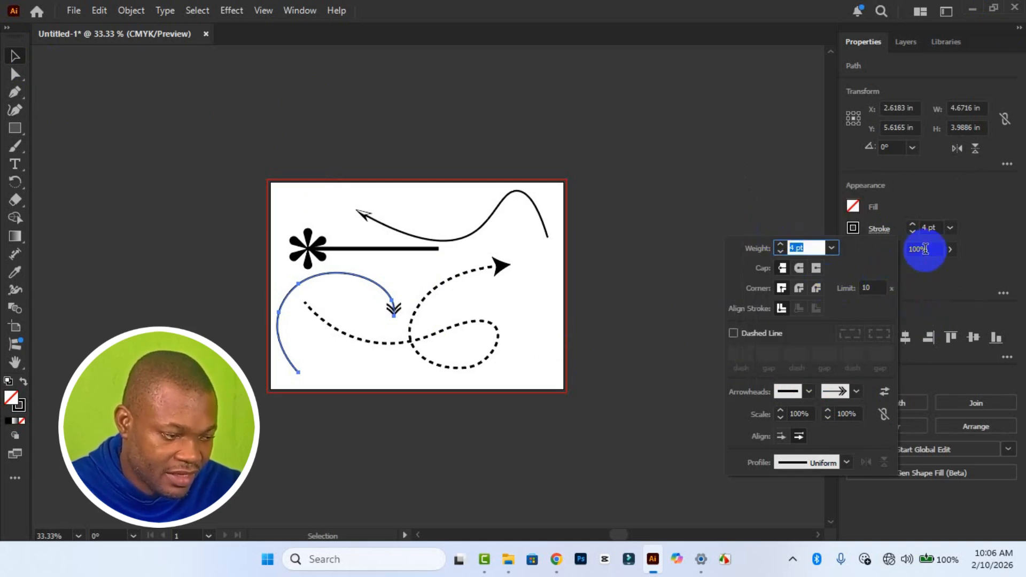
Set the arc's stroke weight to 6 pt, lower its opacity to about 39%, and deselect it.
click(945, 231)
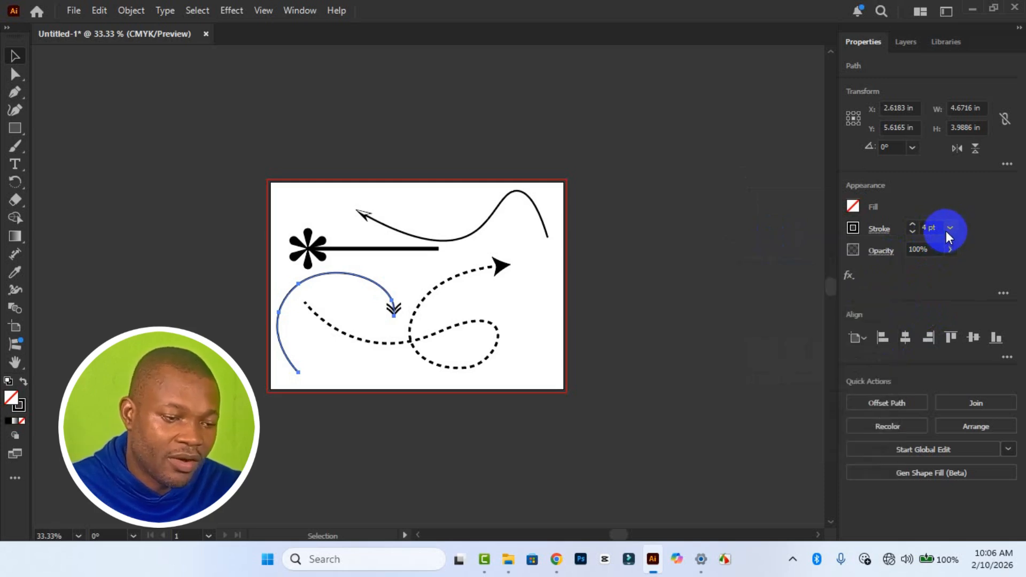
click(949, 229)
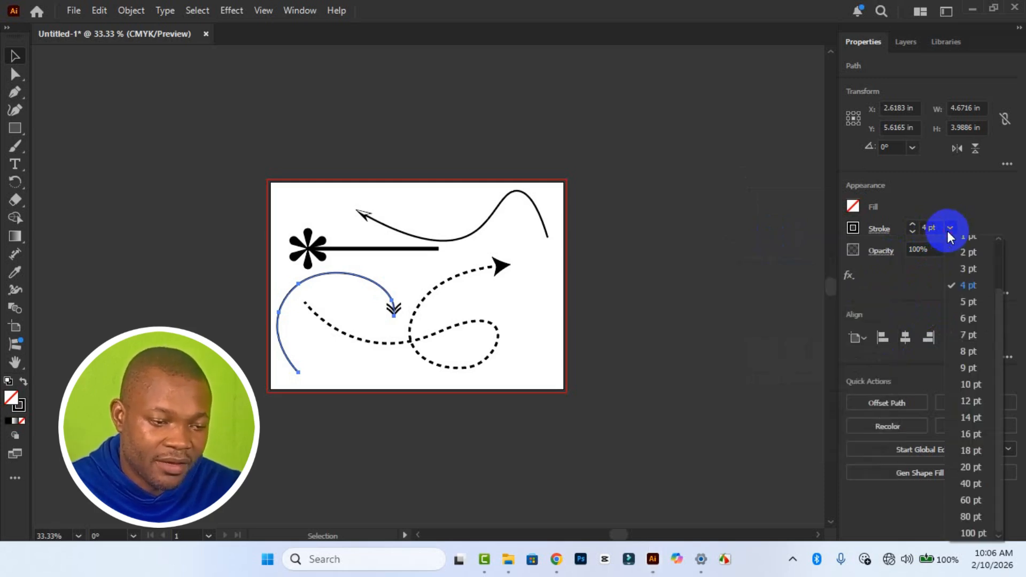
click(960, 320)
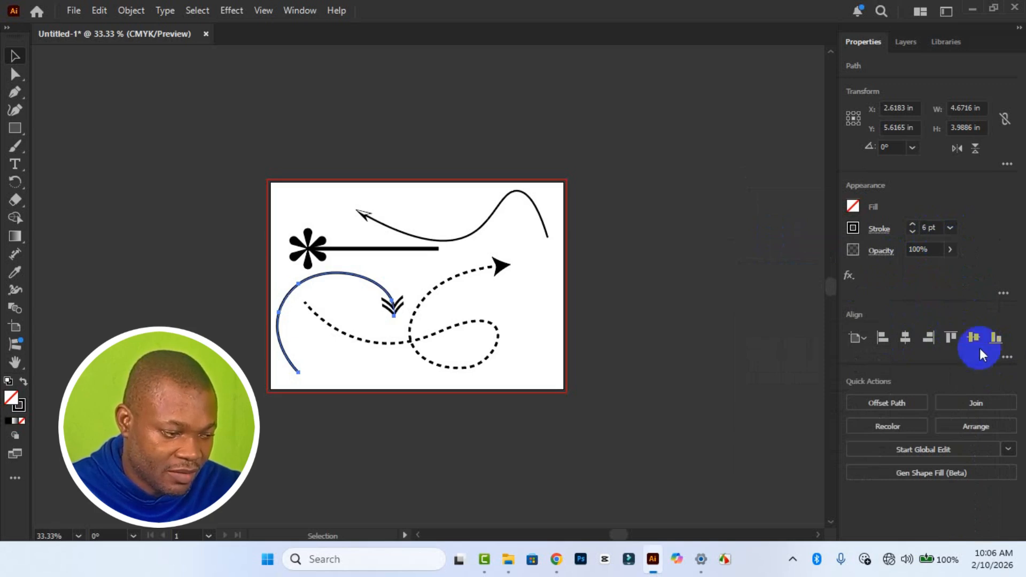
click(951, 249)
drag(947, 267, 910, 275)
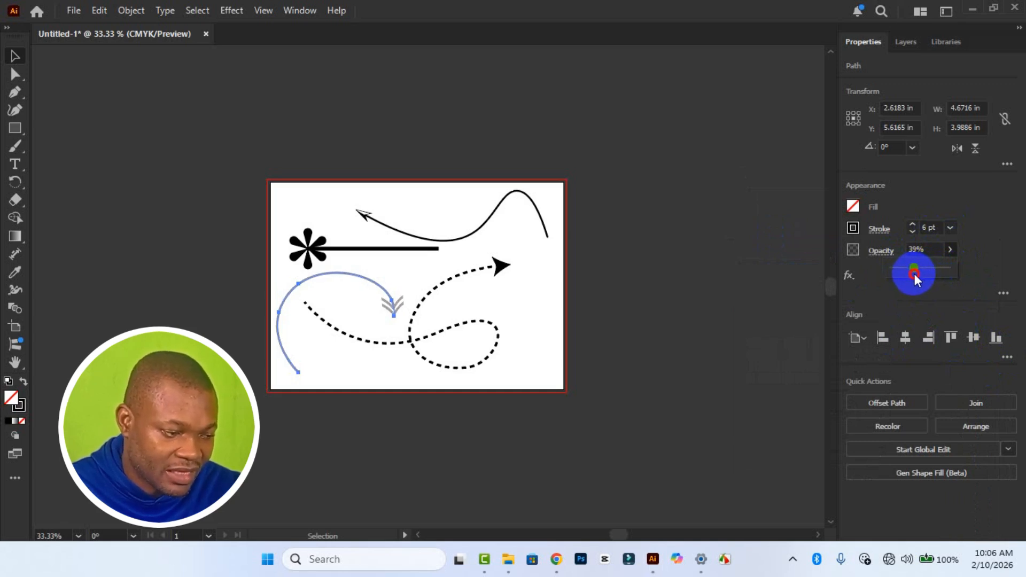
click(565, 310)
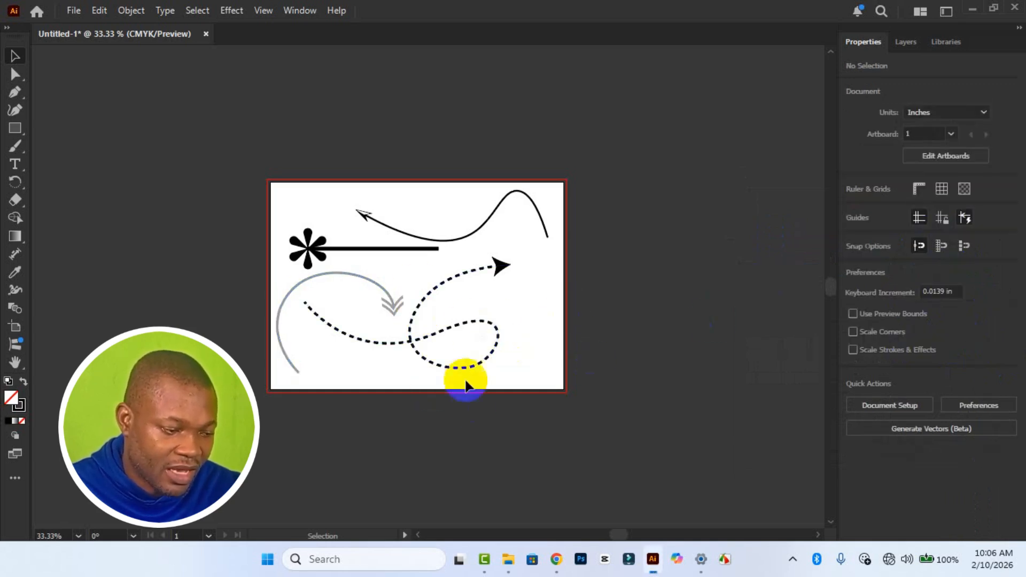